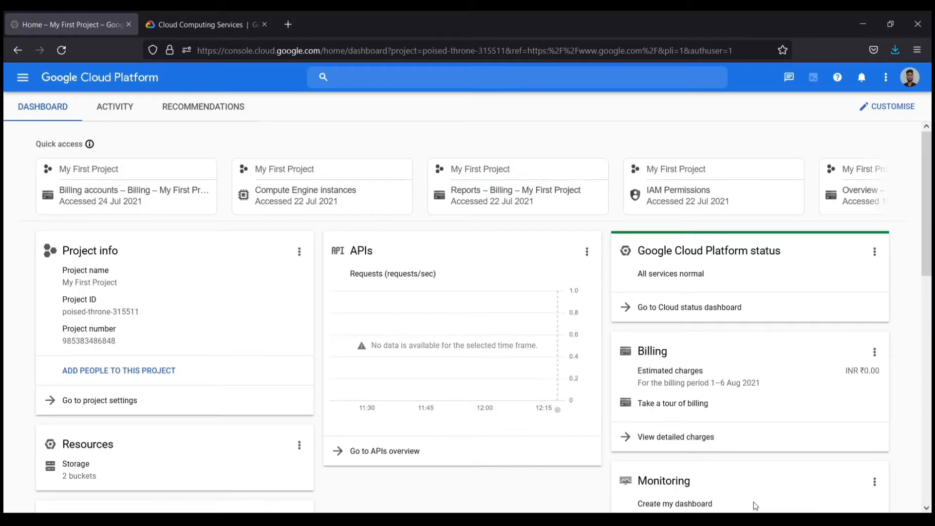
Reload the project dashboard and view the available projects in the project selector without switching
{"action": "left_click", "coordinate": [64, 54]}
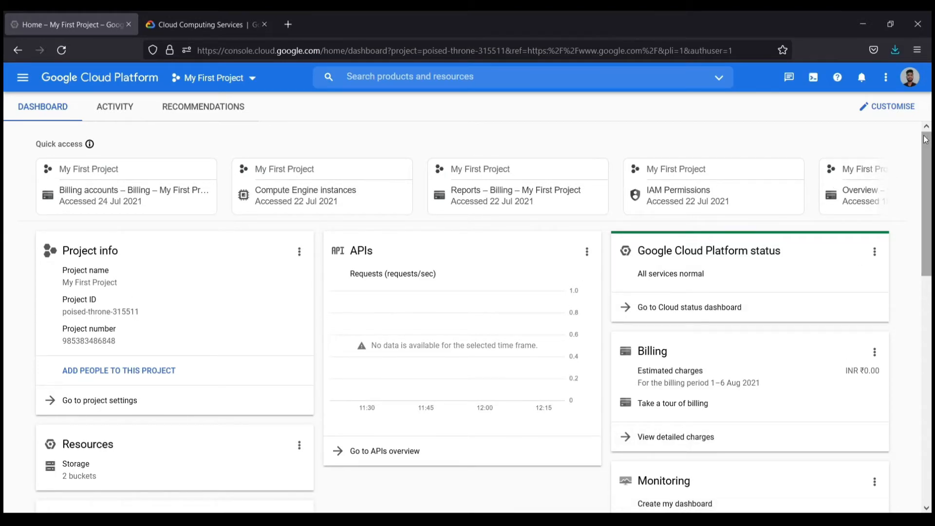
{"action": "scroll", "coordinate": [749, 209], "scroll_direction": "down", "scroll_amount": 10}
{"action": "scroll", "coordinate": [468, 317], "scroll_direction": "up", "scroll_amount": 10}
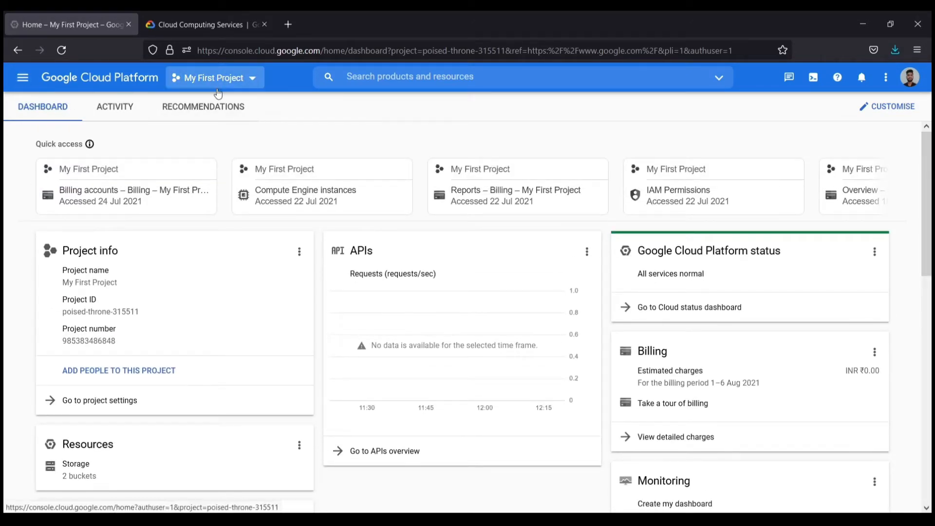
{"action": "left_click", "coordinate": [258, 87]}
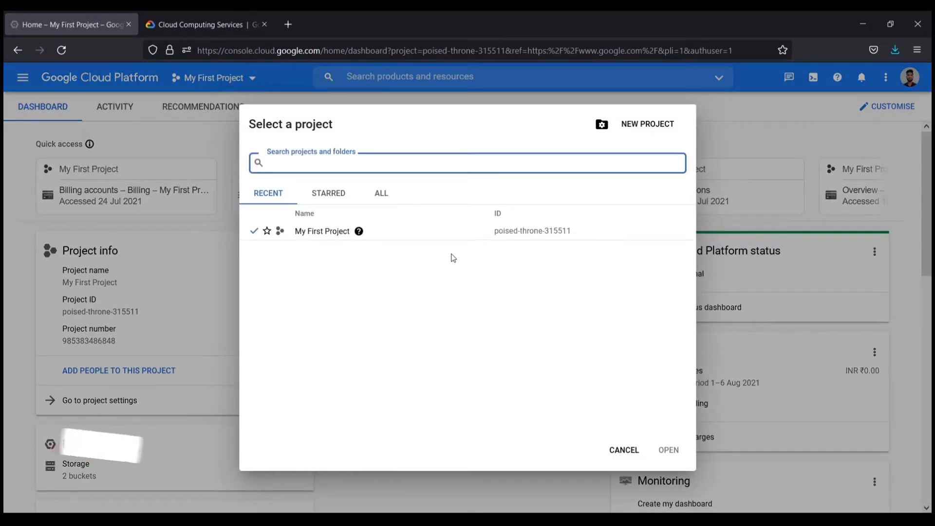
{"action": "left_click", "coordinate": [623, 449]}
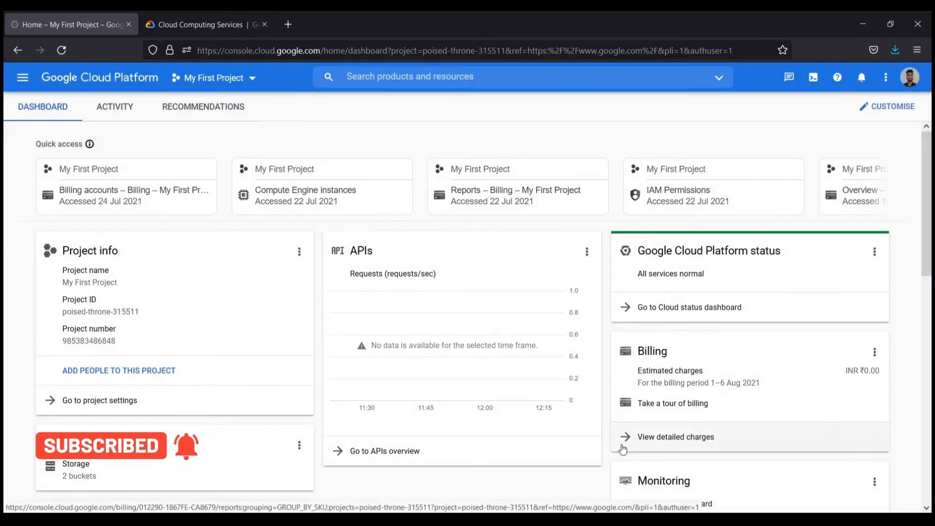
Look through the products and services listed in the main navigation menu
{"action": "left_click", "coordinate": [22, 82]}
{"action": "mouse_move", "coordinate": [74, 121]}
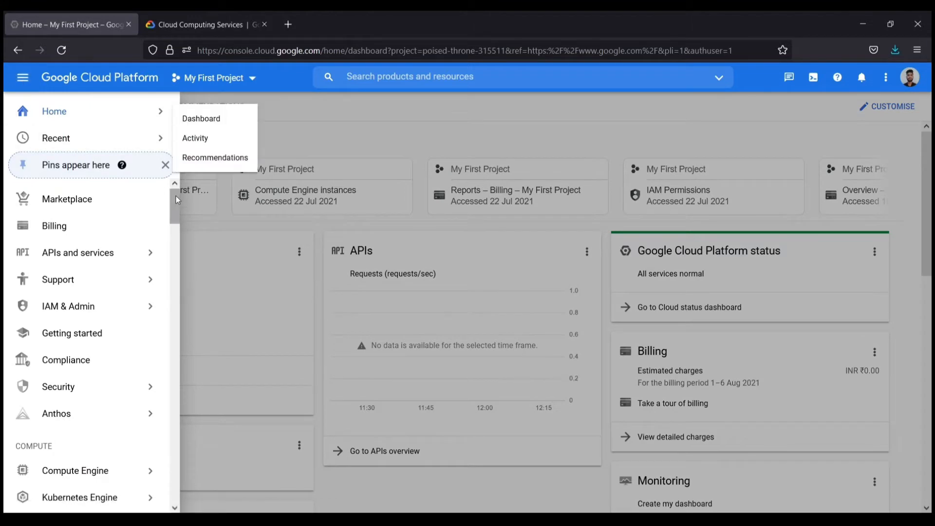
{"action": "mouse_move", "coordinate": [177, 196]}
{"action": "left_mouse_down"}
{"action": "mouse_move", "coordinate": [186, 307]}
{"action": "mouse_move", "coordinate": [170, 476]}
{"action": "mouse_move", "coordinate": [186, 349]}
{"action": "mouse_move", "coordinate": [171, 188]}
{"action": "left_mouse_up"}
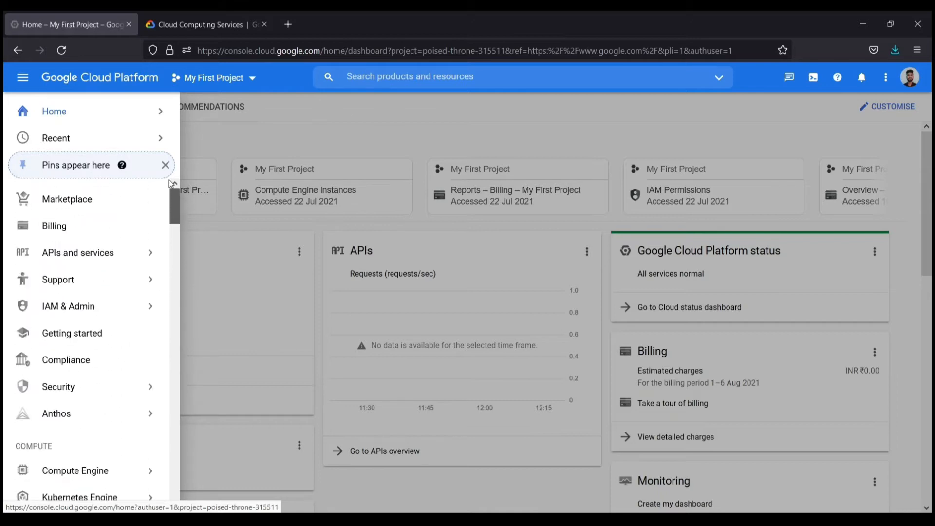
{"action": "left_click", "coordinate": [317, 124]}
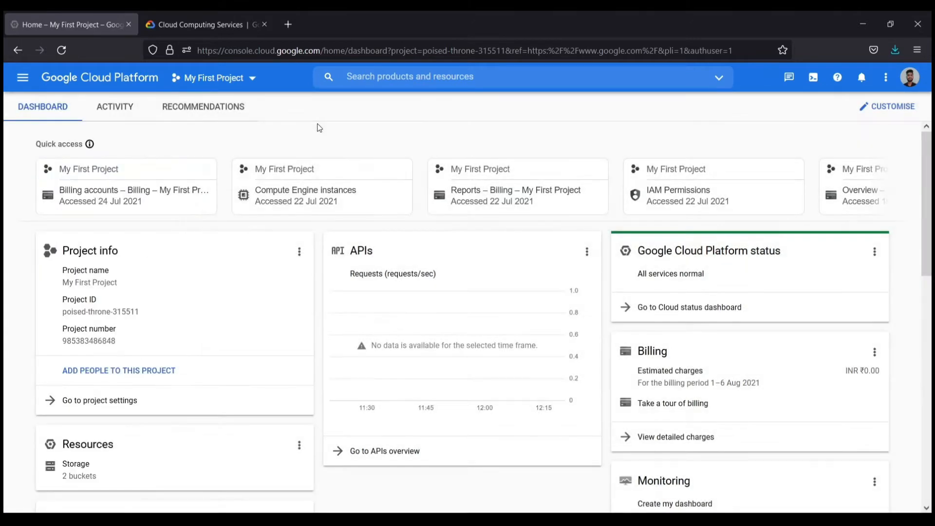
{"action": "left_click", "coordinate": [452, 77]}
{"action": "type", "text": "m"}
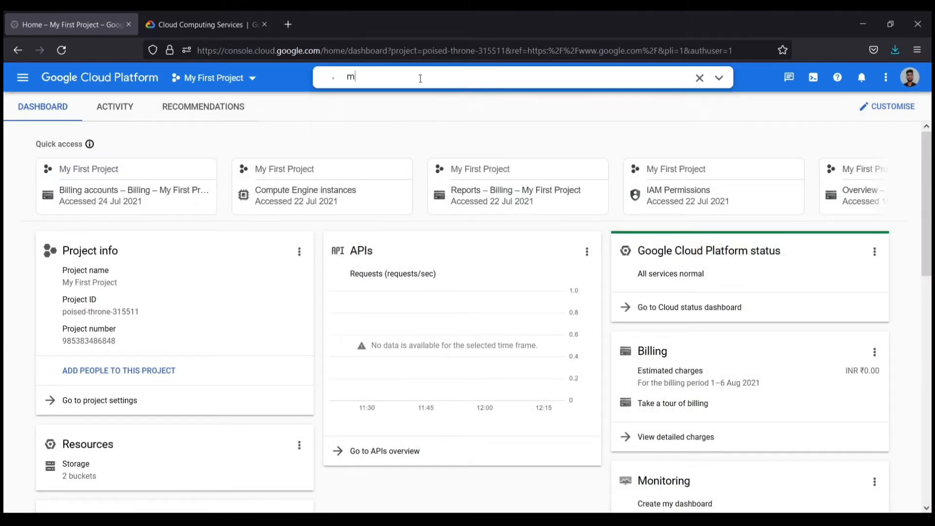
{"action": "key", "text": "BackSpace"}
{"action": "key", "text": "BackSpace"}
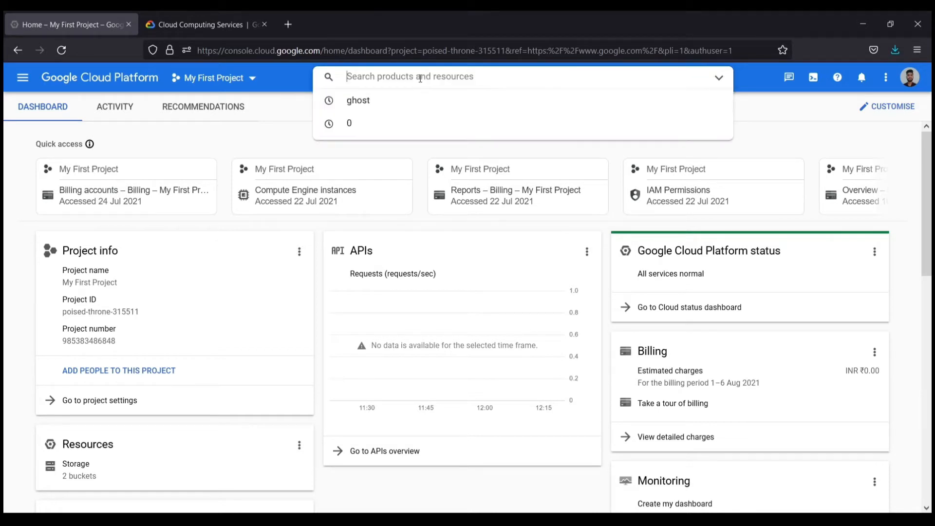
{"action": "left_click", "coordinate": [760, 147]}
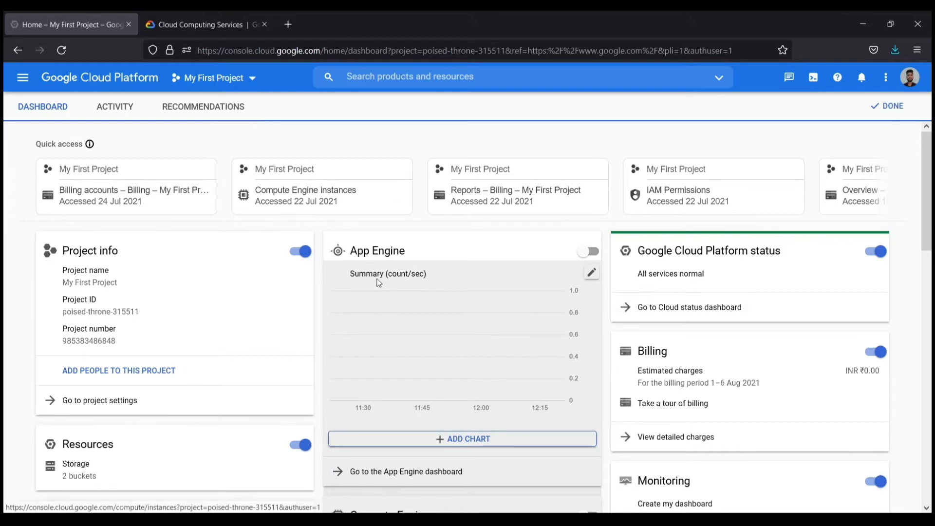
Try to reposition the Resources card while customising the dashboard, and finish customising
{"action": "left_click_drag", "start_coordinate": [167, 462], "coordinate": [191, 289]}
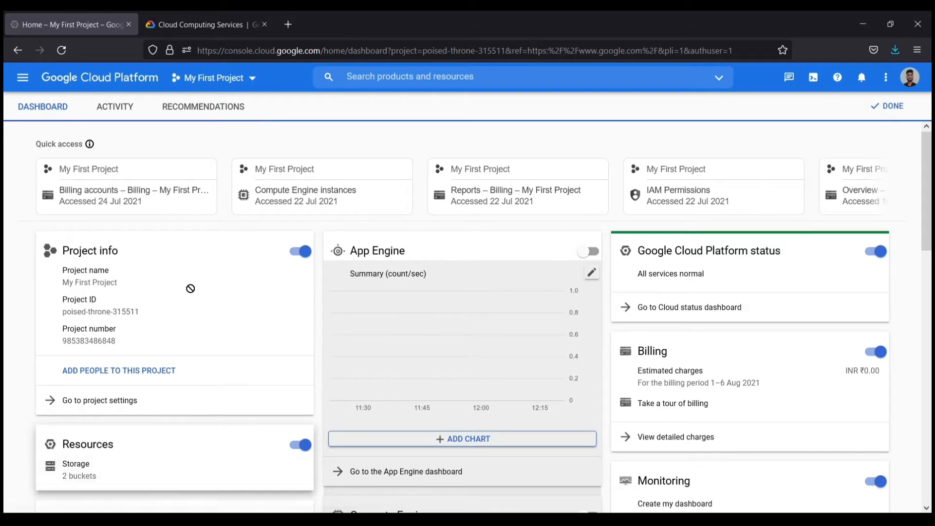
{"action": "left_click_drag", "start_coordinate": [171, 439], "coordinate": [177, 476]}
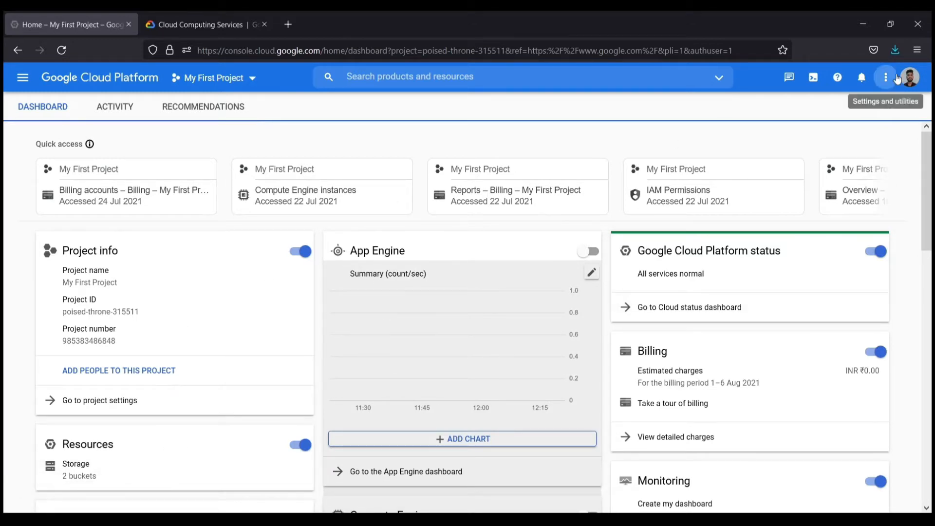
{"action": "left_click", "coordinate": [891, 105]}
{"action": "scroll", "coordinate": [217, 137], "scroll_direction": "down", "scroll_amount": 7}
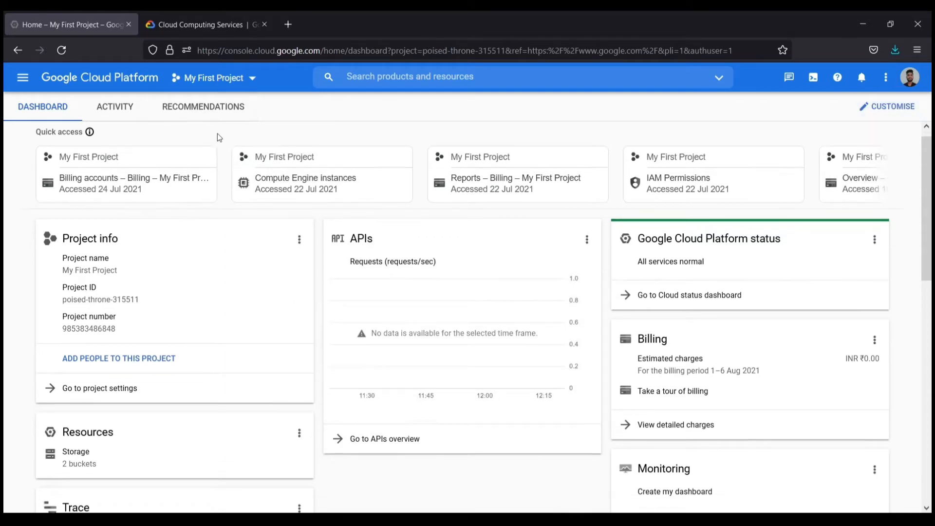
{"action": "scroll", "coordinate": [140, 170], "scroll_direction": "up", "scroll_amount": 1}
{"action": "scroll", "coordinate": [140, 169], "scroll_direction": "up", "scroll_amount": 7}
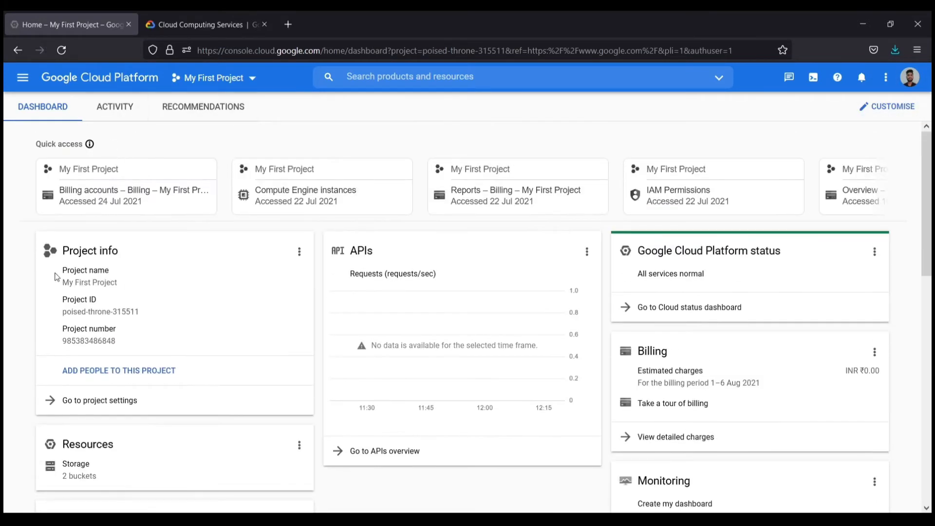
Go to the VM instances page of Compute Engine
{"action": "left_click", "coordinate": [31, 87]}
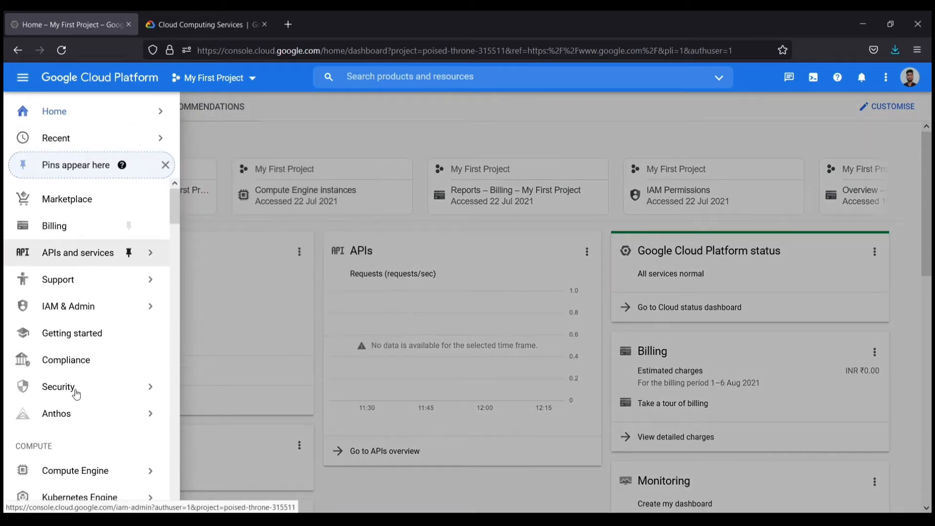
{"action": "scroll", "coordinate": [123, 402], "scroll_direction": "down", "scroll_amount": 2}
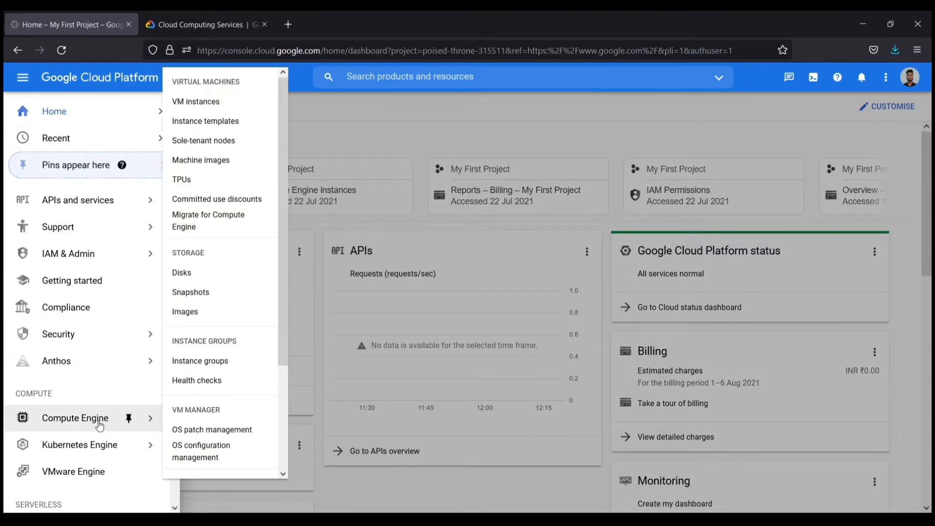
{"action": "left_click", "coordinate": [98, 425]}
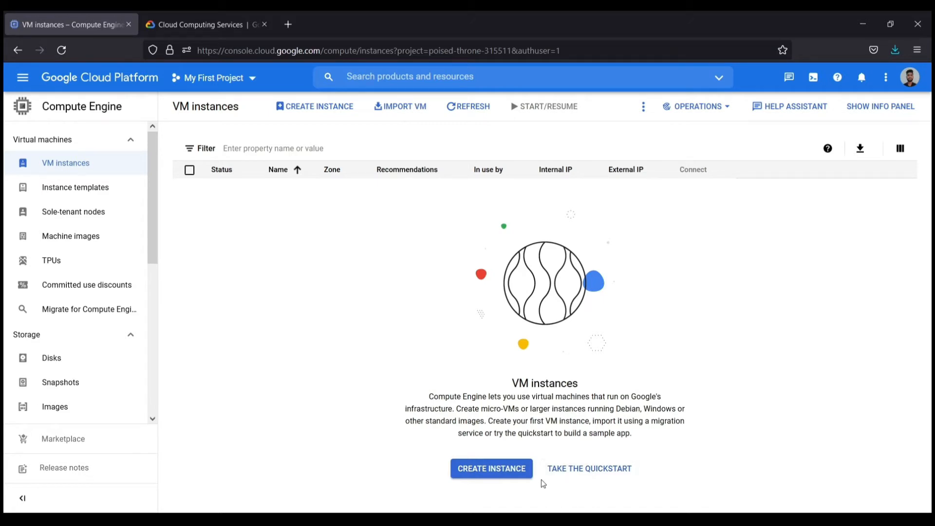
Start creating a new VM instance and name it myinstance
{"action": "left_click", "coordinate": [518, 471]}
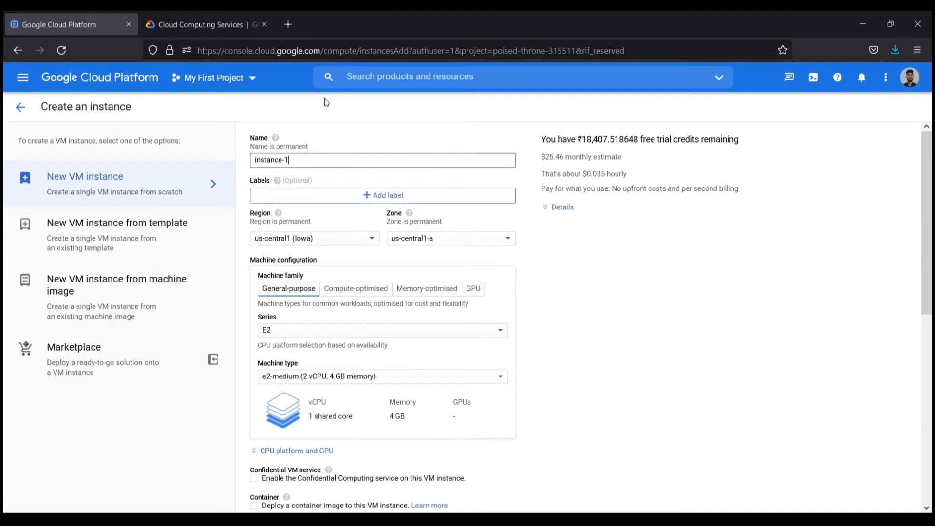
{"action": "key", "text": "ctrl+a"}
{"action": "type", "text": "myinstance"}
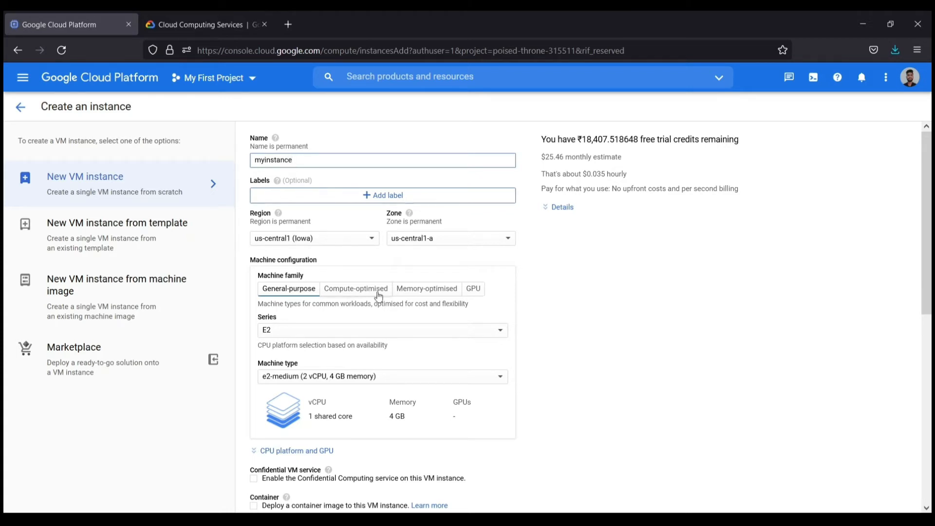
Set the instance's region to asia-south2 (Delhi) and its zone to asia-south2-c
{"action": "left_click", "coordinate": [349, 244]}
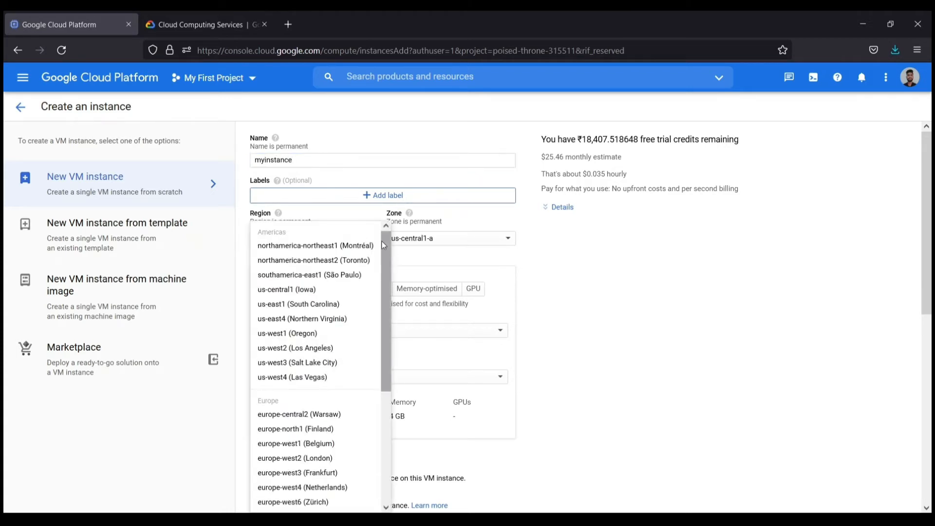
{"action": "left_click_drag", "start_coordinate": [389, 243], "coordinate": [385, 370]}
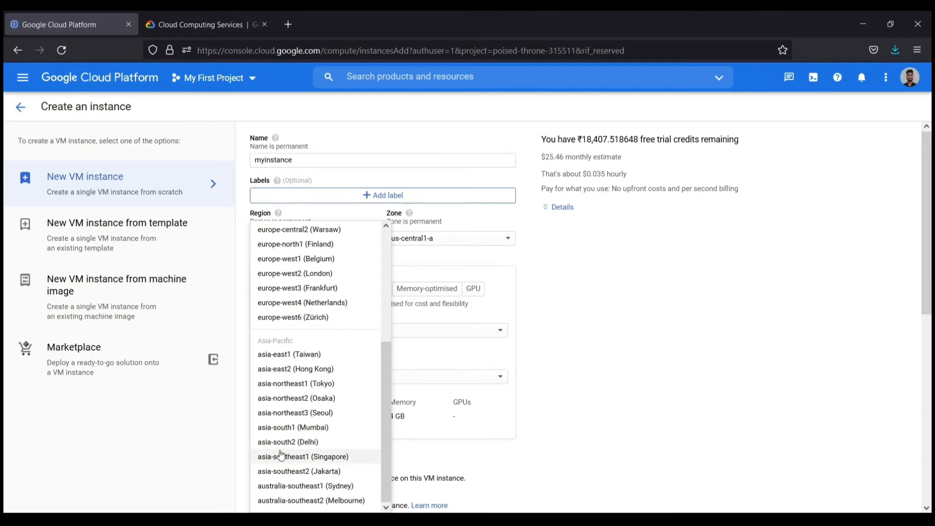
{"action": "left_click", "coordinate": [336, 442]}
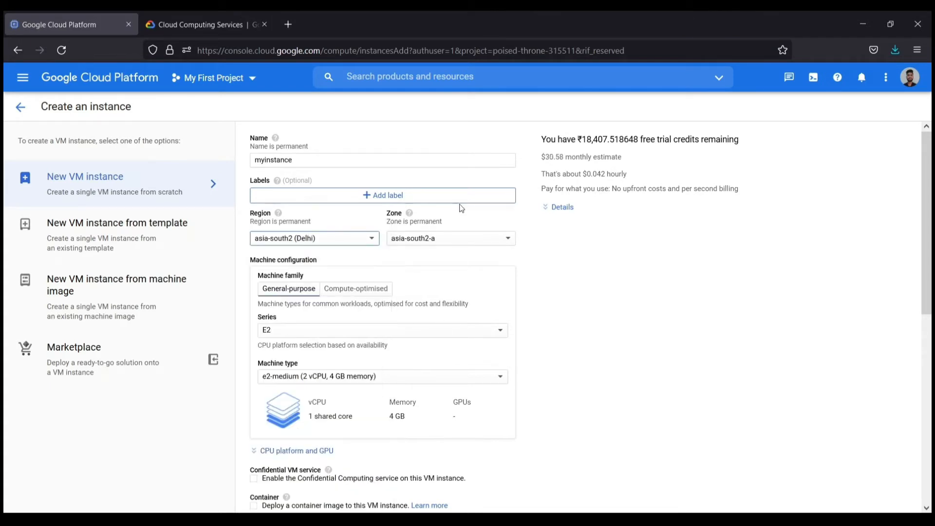
{"action": "left_click", "coordinate": [456, 244]}
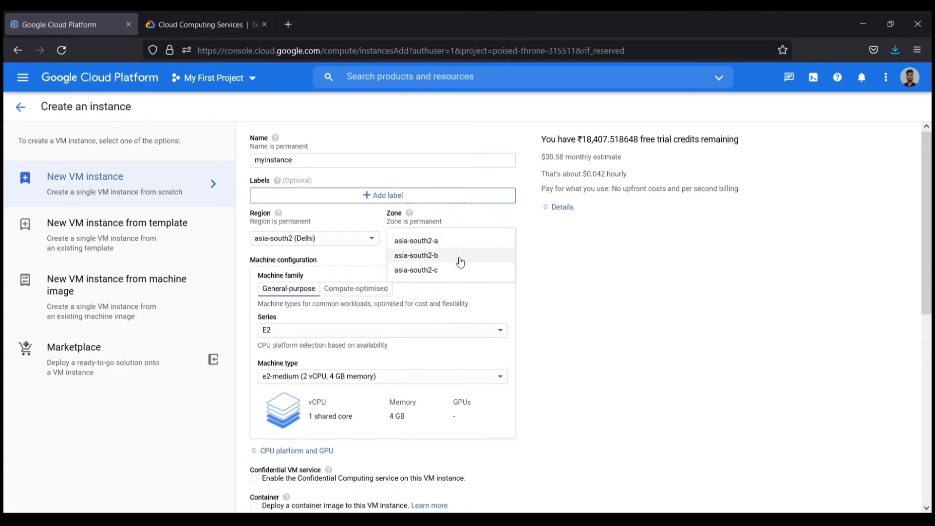
{"action": "left_click", "coordinate": [475, 269]}
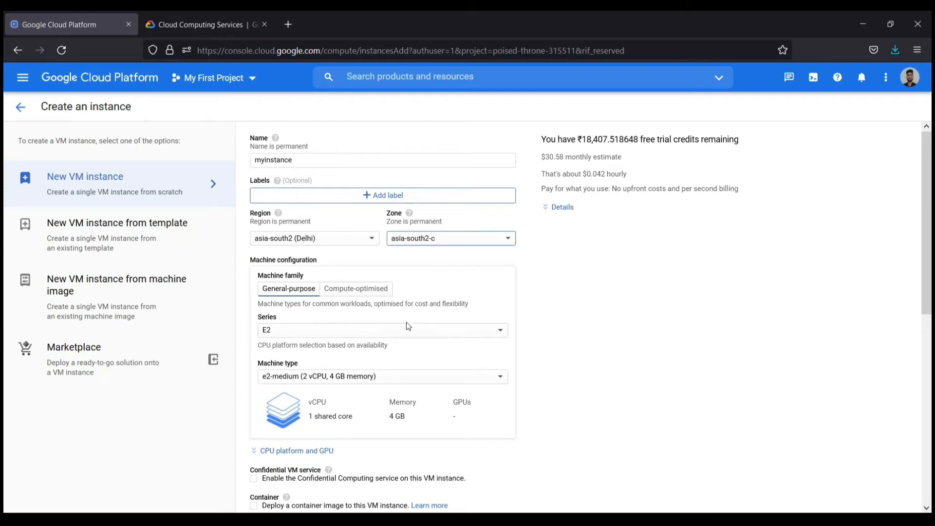
Review the machine family description and series options, and expand the details of the monthly cost estimate
{"action": "left_click_drag", "start_coordinate": [252, 308], "coordinate": [357, 308]}
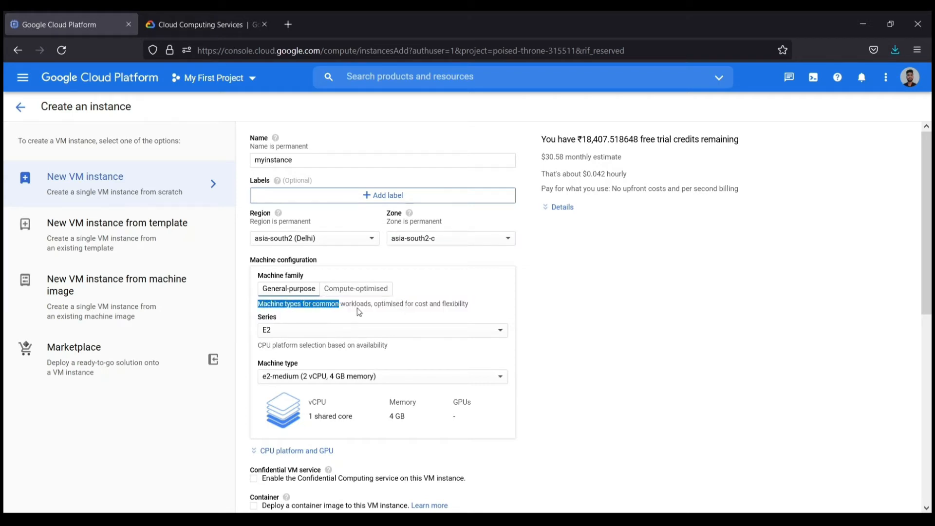
{"action": "left_click", "coordinate": [375, 309]}
{"action": "scroll", "coordinate": [436, 316], "scroll_direction": "down", "scroll_amount": 1}
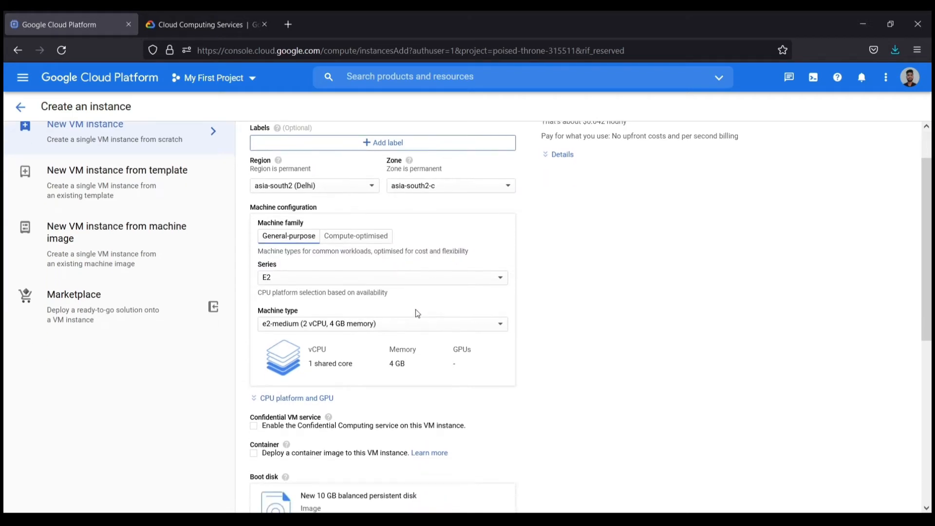
{"action": "left_click", "coordinate": [396, 278]}
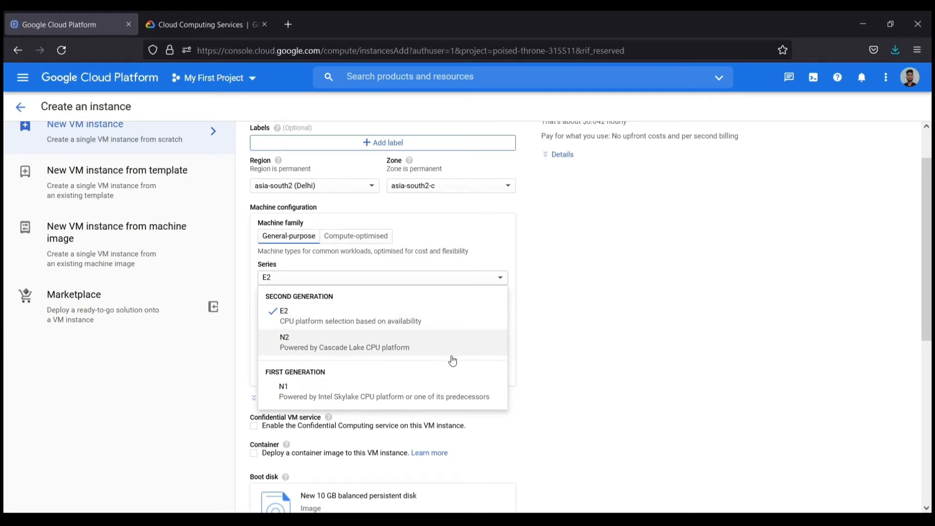
{"action": "scroll", "coordinate": [564, 227], "scroll_direction": "up", "scroll_amount": 1}
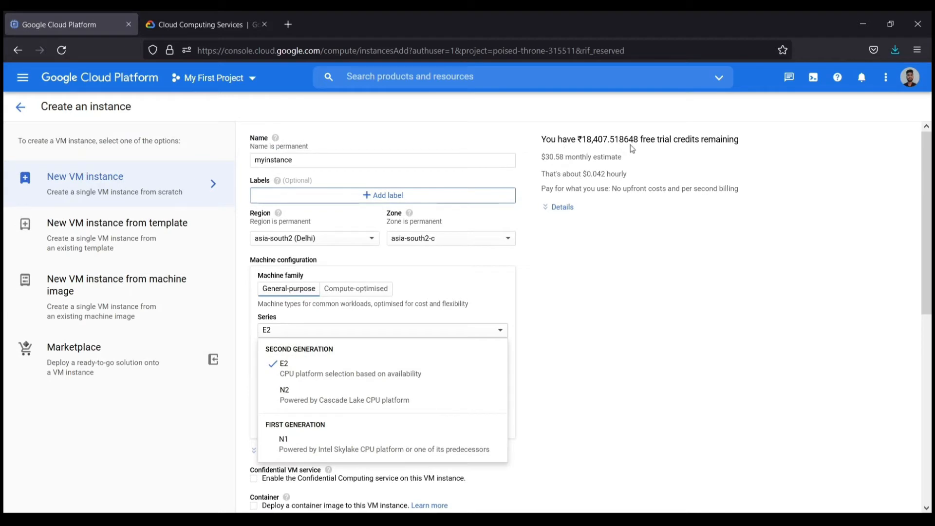
{"action": "left_click", "coordinate": [563, 208]}
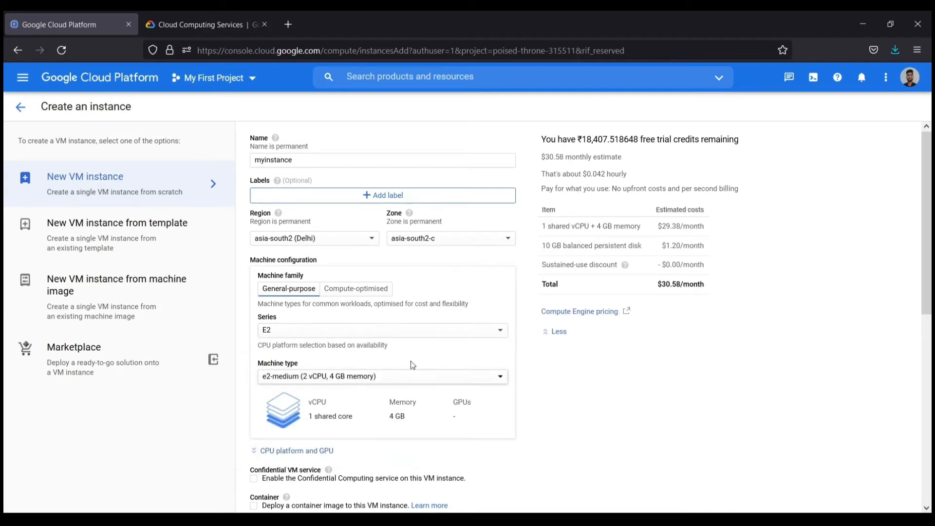
Try the N2 machine series to compare its estimated cost, and set the series to N1
{"action": "left_click", "coordinate": [438, 330]}
{"action": "left_click", "coordinate": [407, 395]}
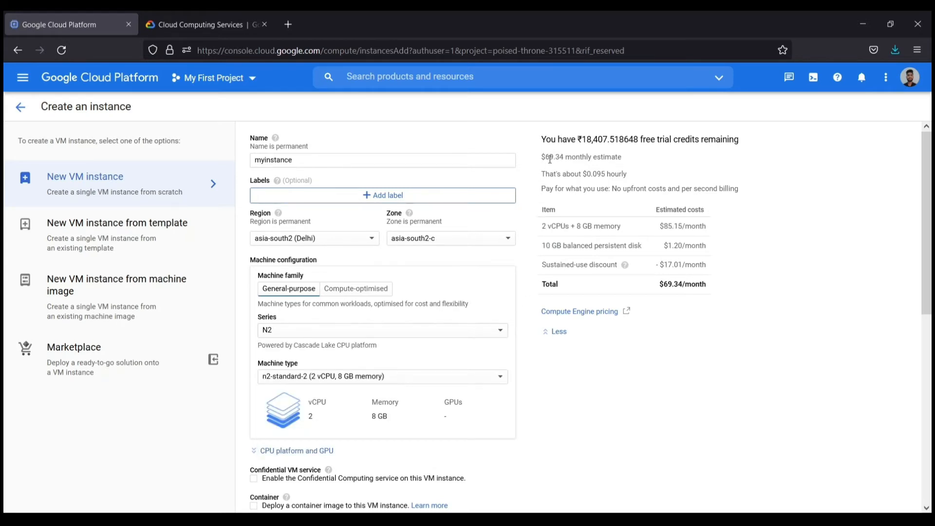
{"action": "left_click", "coordinate": [402, 330]}
{"action": "left_click", "coordinate": [401, 409]}
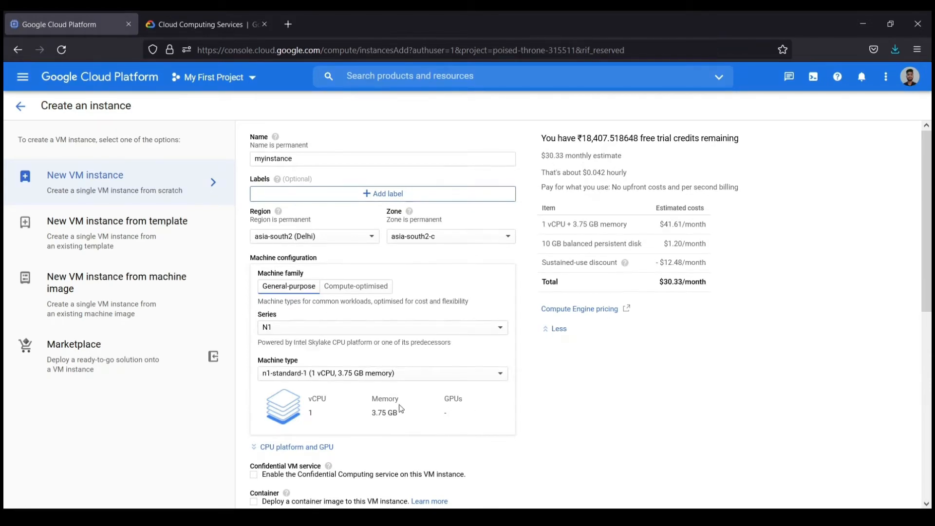
Set the machine type to f1-micro (1 vCPU, 614 MB memory)
{"action": "left_click", "coordinate": [446, 375]}
{"action": "left_click_drag", "start_coordinate": [501, 303], "coordinate": [513, 265]}
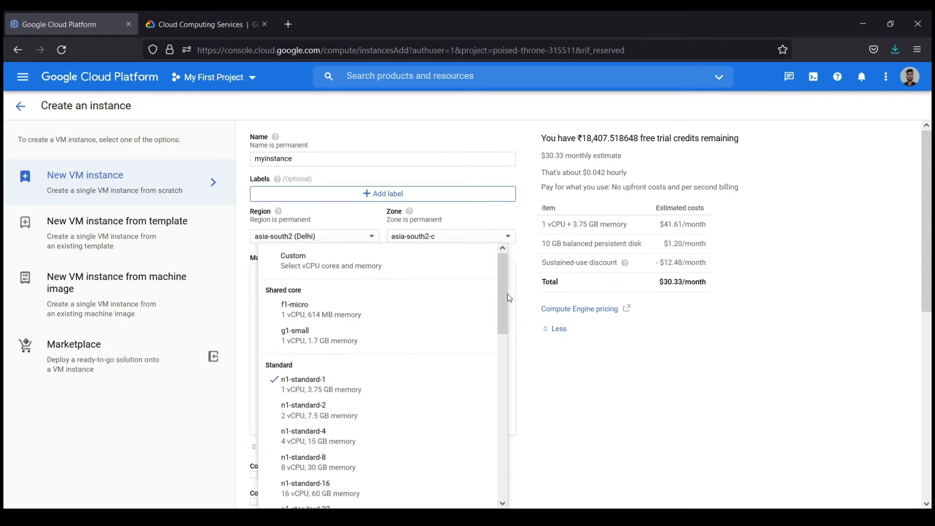
{"action": "left_click", "coordinate": [319, 323]}
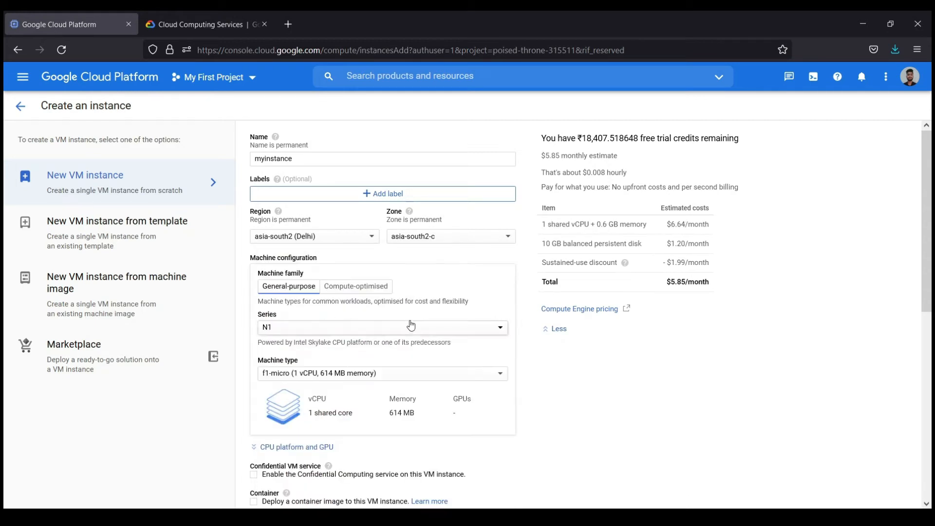
Expand the instance's CPU platform and GPU settings to examine the available options
{"action": "scroll", "coordinate": [434, 310], "scroll_direction": "down", "scroll_amount": 1}
{"action": "scroll", "coordinate": [441, 317], "scroll_direction": "up", "scroll_amount": 1}
{"action": "scroll", "coordinate": [315, 387], "scroll_direction": "down", "scroll_amount": 2}
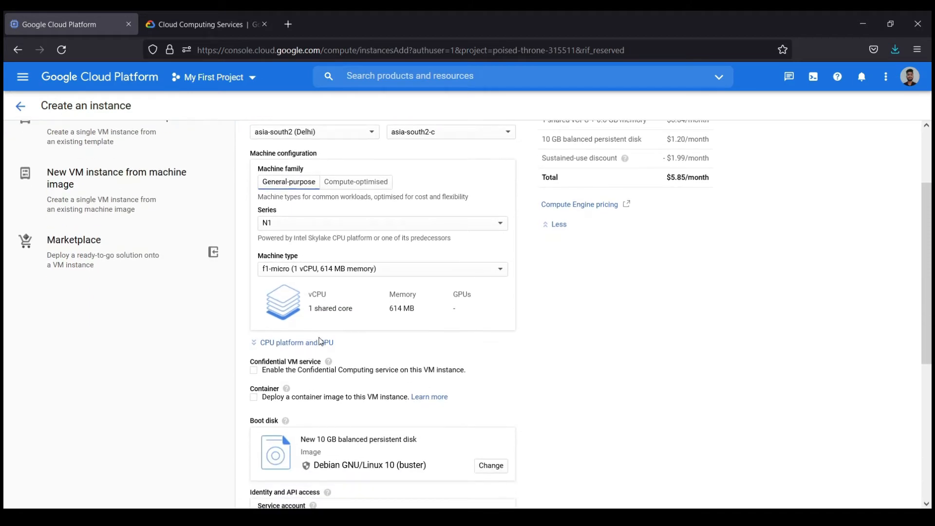
{"action": "left_click", "coordinate": [321, 343]}
{"action": "scroll", "coordinate": [324, 341], "scroll_direction": "down", "scroll_amount": 1}
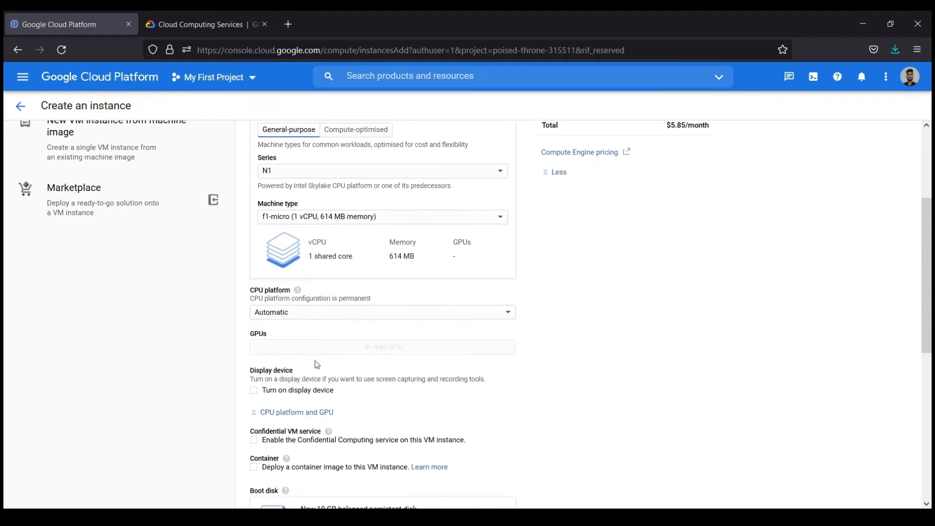
Review the choices available for the instance's CPU platform and close the list without changing the selection
{"action": "left_click", "coordinate": [436, 314]}
{"action": "scroll", "coordinate": [358, 373], "scroll_direction": "down", "scroll_amount": 2}
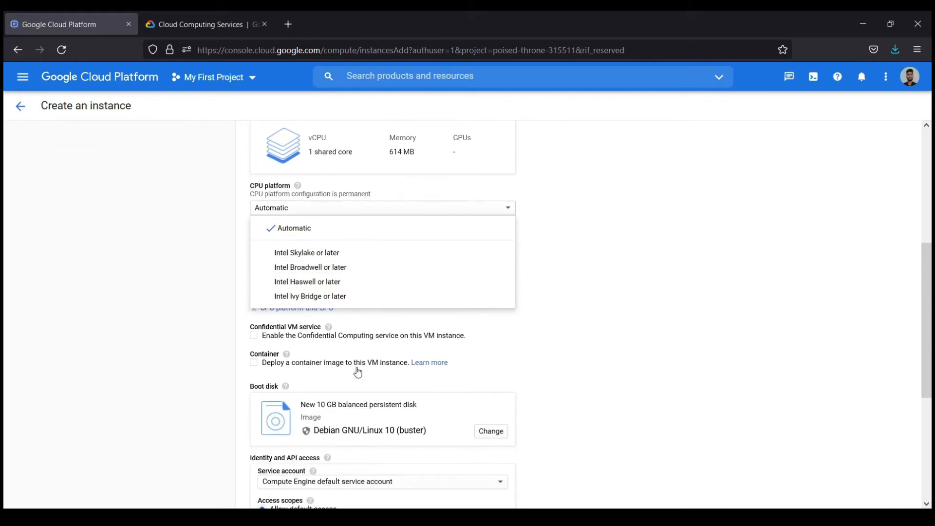
{"action": "left_click", "coordinate": [553, 299]}
Change the boot disk's public image to the Ubuntu operating system, version Ubuntu 20.04 LTS
{"action": "scroll", "coordinate": [292, 300], "scroll_direction": "down", "scroll_amount": 2}
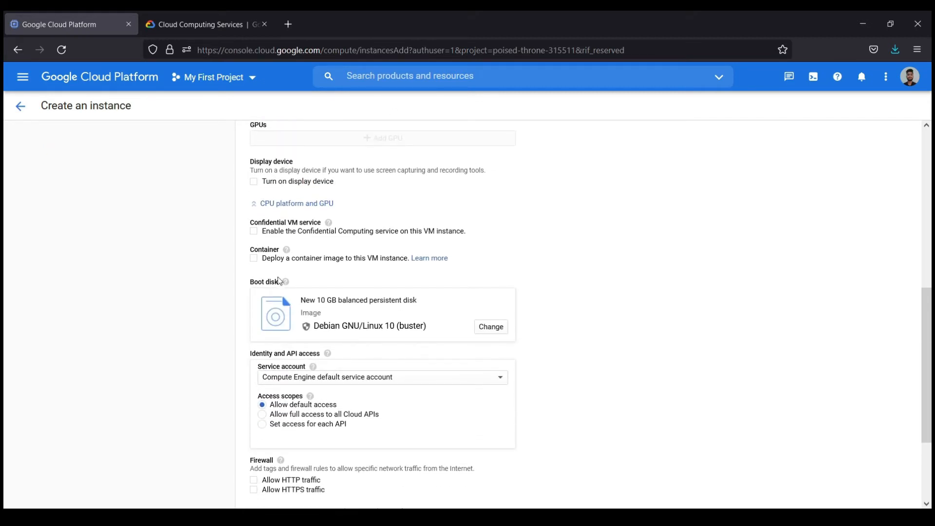
{"action": "mouse_move", "coordinate": [286, 284]}
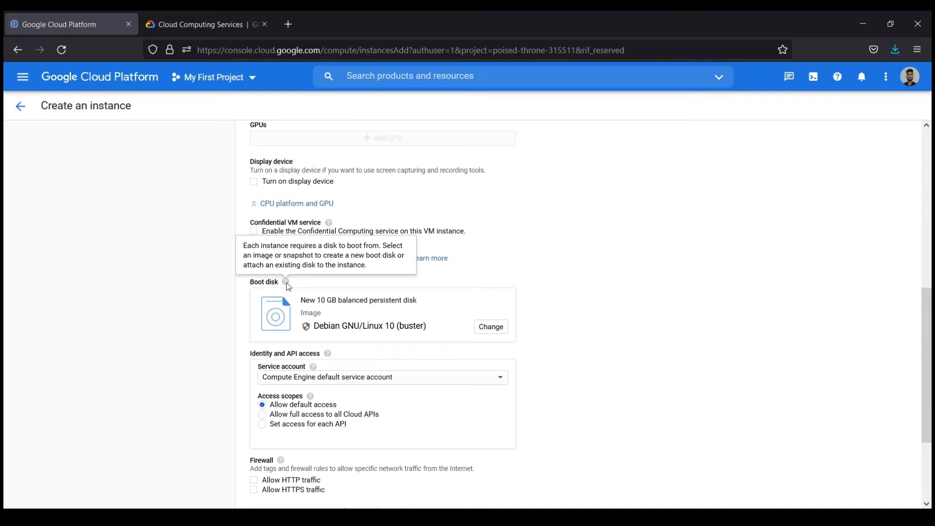
{"action": "left_click", "coordinate": [497, 328]}
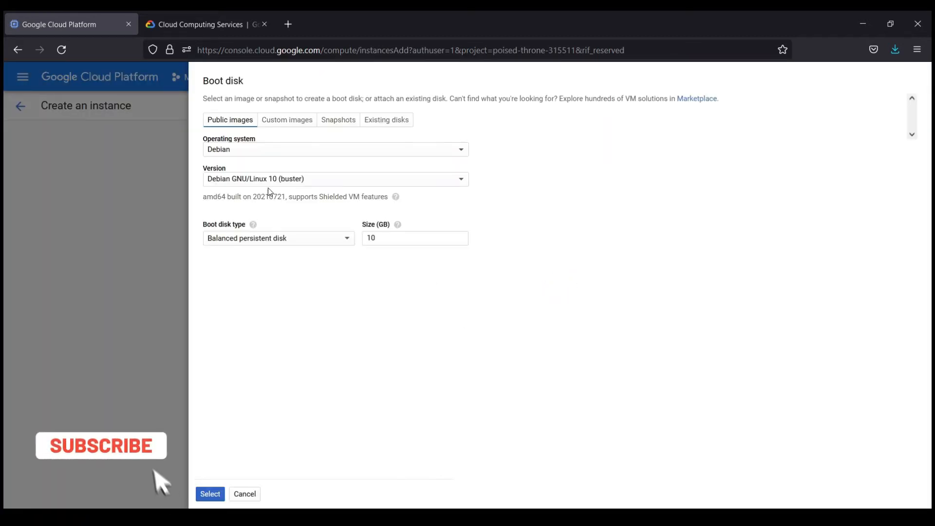
{"action": "left_click", "coordinate": [236, 155]}
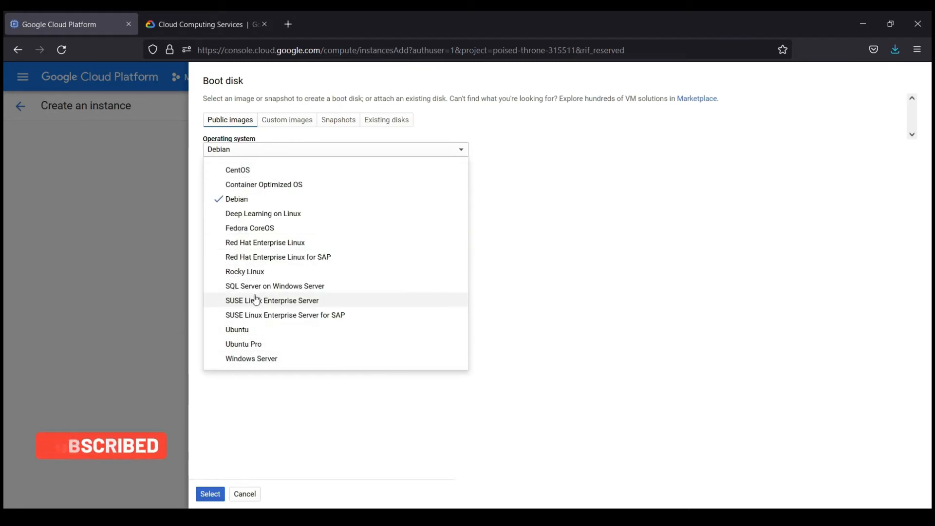
{"action": "left_click", "coordinate": [304, 330]}
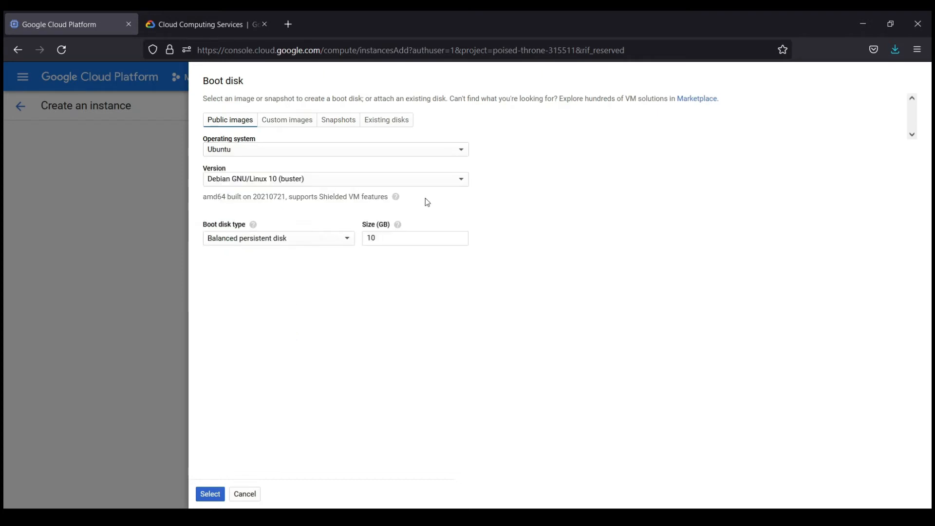
{"action": "left_click", "coordinate": [423, 184]}
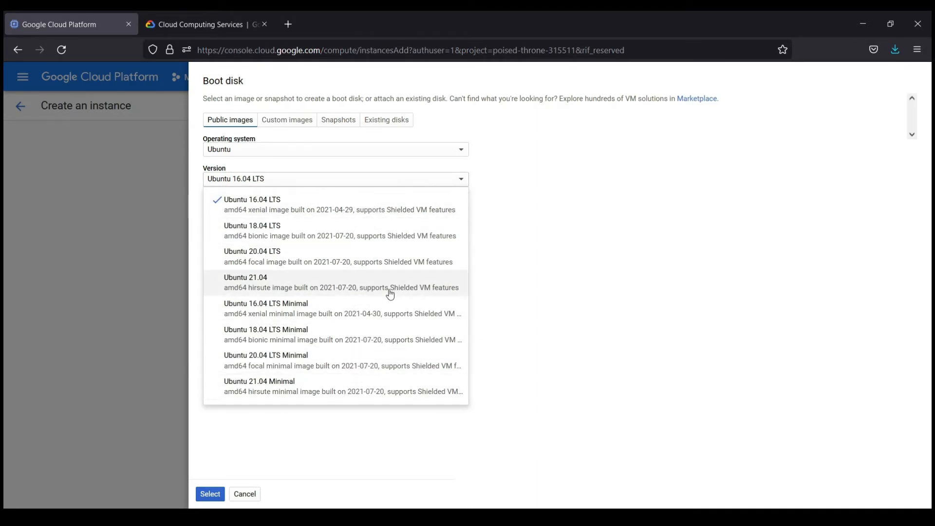
{"action": "left_click", "coordinate": [382, 257]}
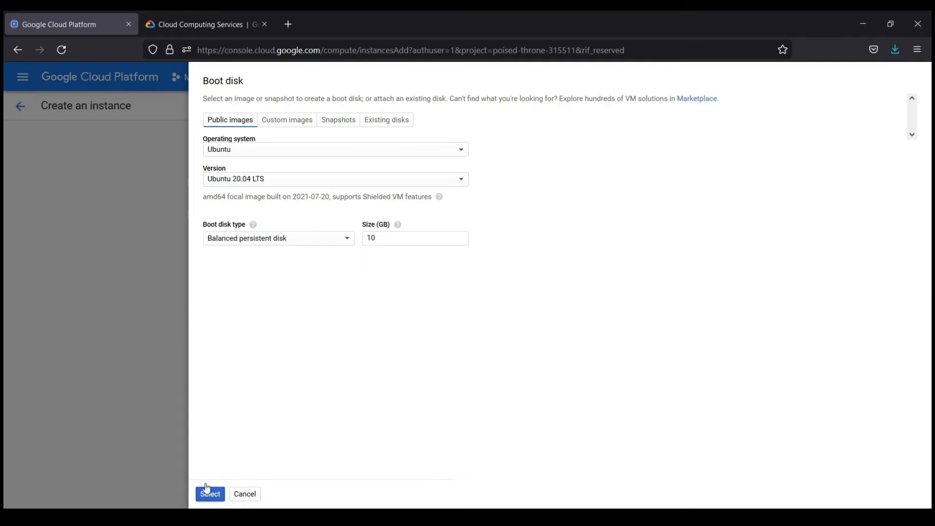
Choose Balanced persistent disk as the boot disk type and apply the boot disk configuration
{"action": "left_click", "coordinate": [301, 238]}
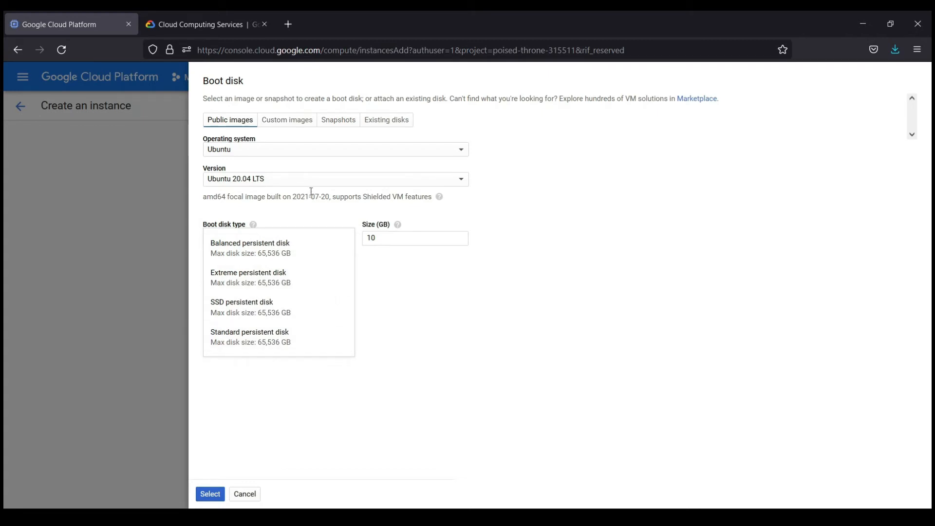
{"action": "left_click", "coordinate": [253, 244]}
{"action": "left_click", "coordinate": [210, 494]}
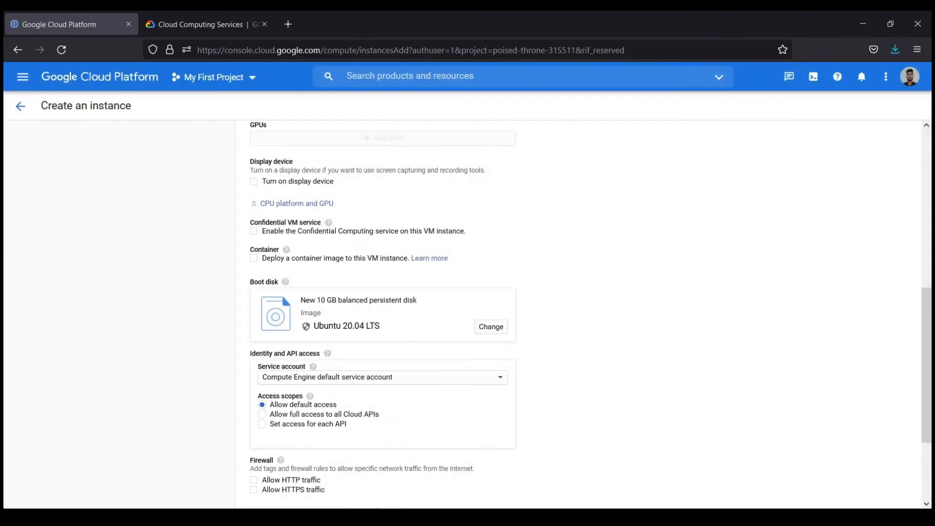
Expand the advanced instance settings and examine the management options, including deletion protection, startup script and metadata
{"action": "scroll", "coordinate": [417, 391], "scroll_direction": "down", "scroll_amount": 3}
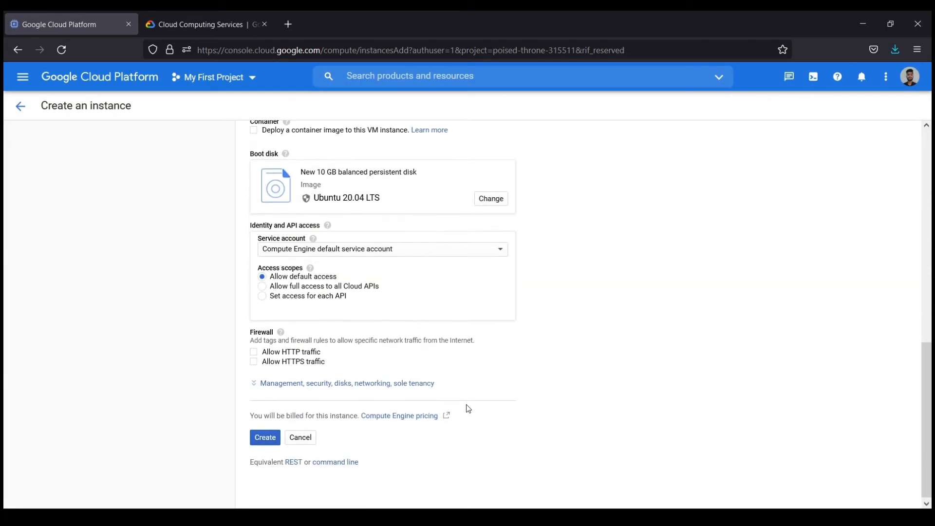
{"action": "left_click", "coordinate": [336, 383]}
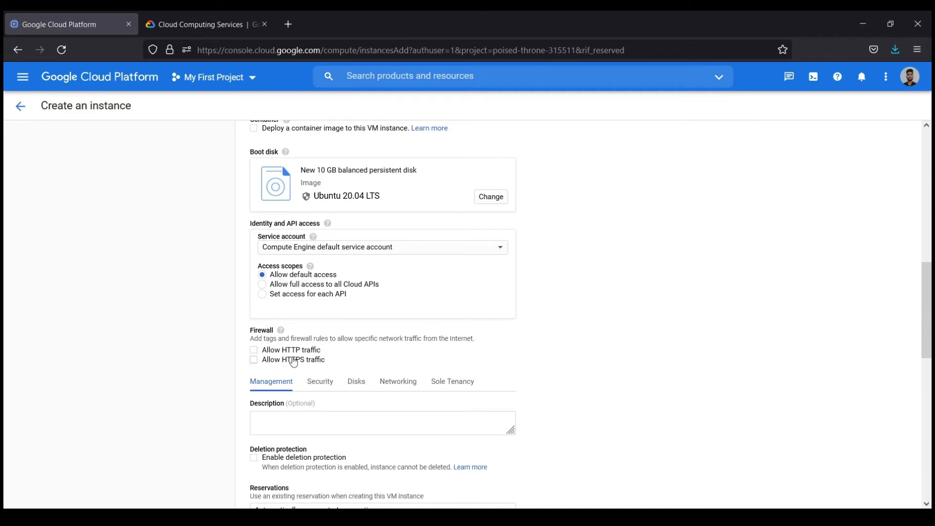
{"action": "scroll", "coordinate": [343, 402], "scroll_direction": "down", "scroll_amount": 5}
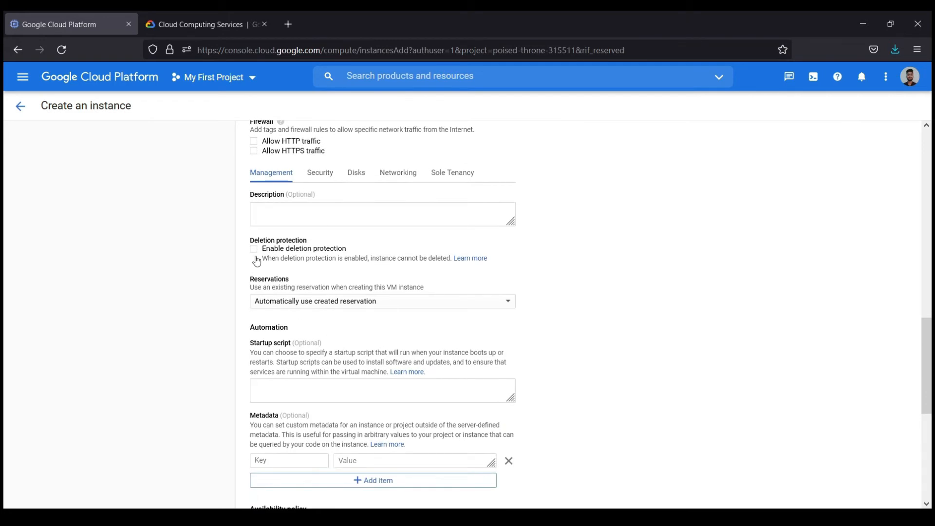
{"action": "scroll", "coordinate": [322, 311], "scroll_direction": "down", "scroll_amount": 2}
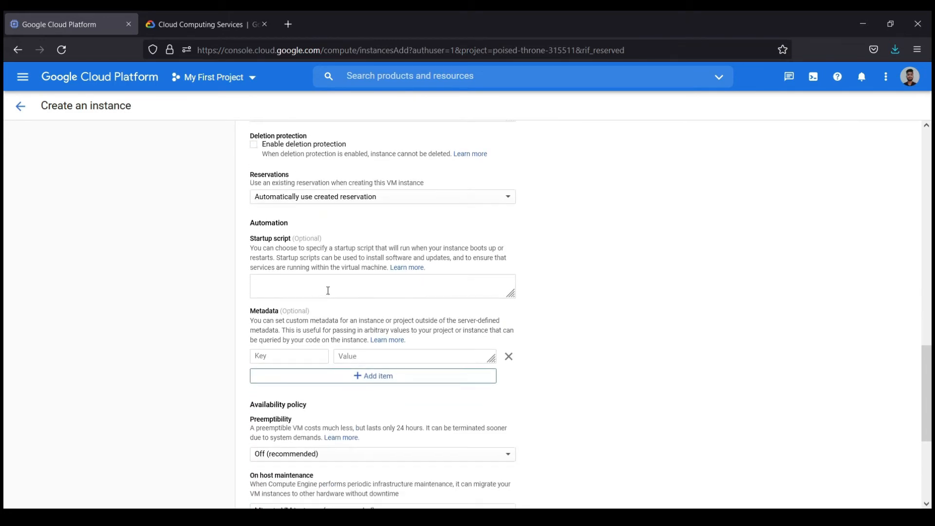
{"action": "left_click", "coordinate": [328, 285]}
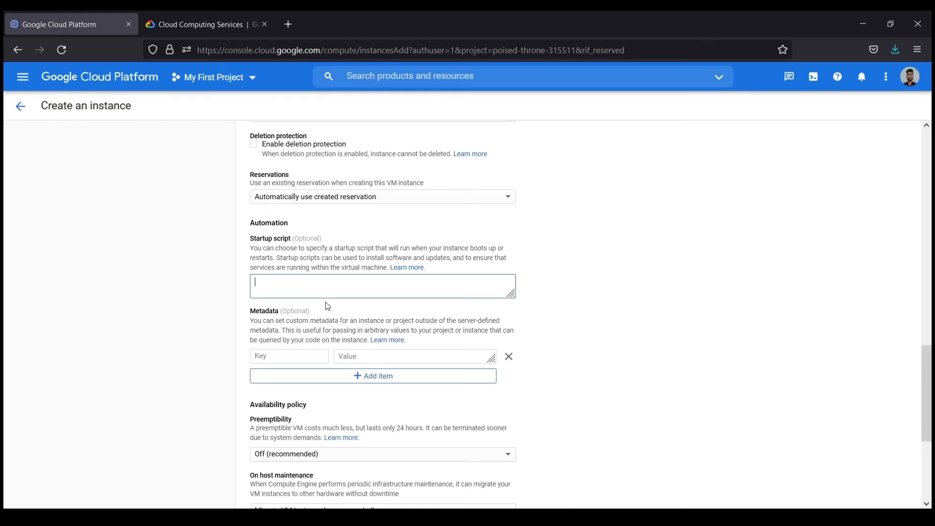
{"action": "scroll", "coordinate": [331, 285], "scroll_direction": "up", "scroll_amount": 1}
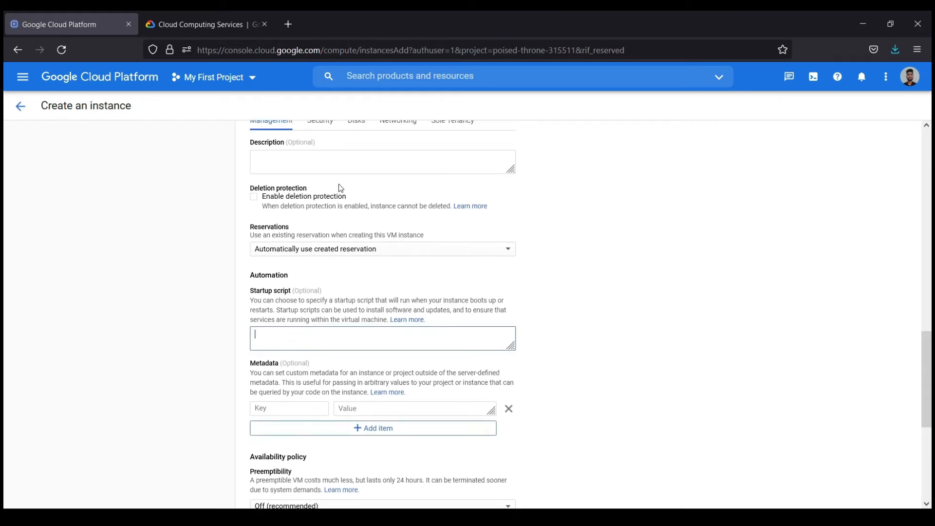
Examine the instance's security settings and its disk deletion and encryption settings
{"action": "scroll", "coordinate": [326, 243], "scroll_direction": "up", "scroll_amount": 2}
{"action": "left_click", "coordinate": [327, 228]}
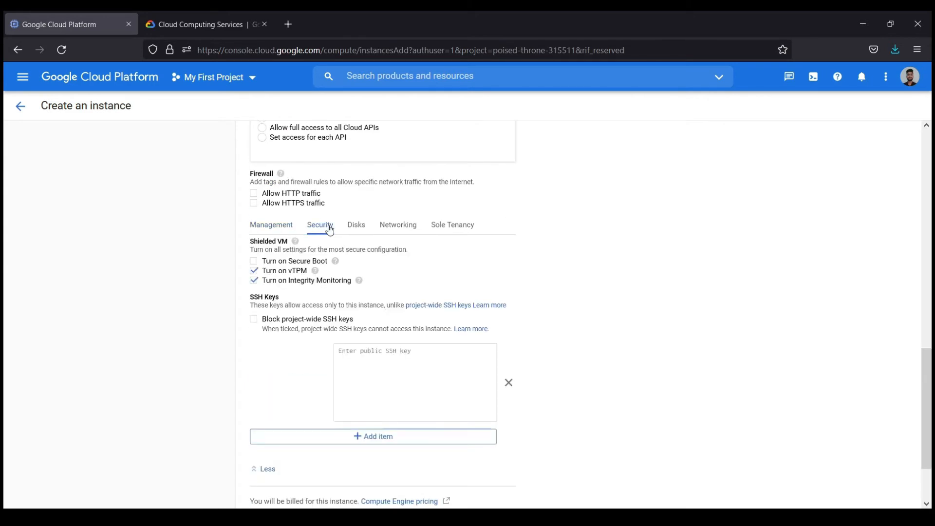
{"action": "left_click", "coordinate": [356, 226]}
{"action": "scroll", "coordinate": [366, 408], "scroll_direction": "down", "scroll_amount": 1}
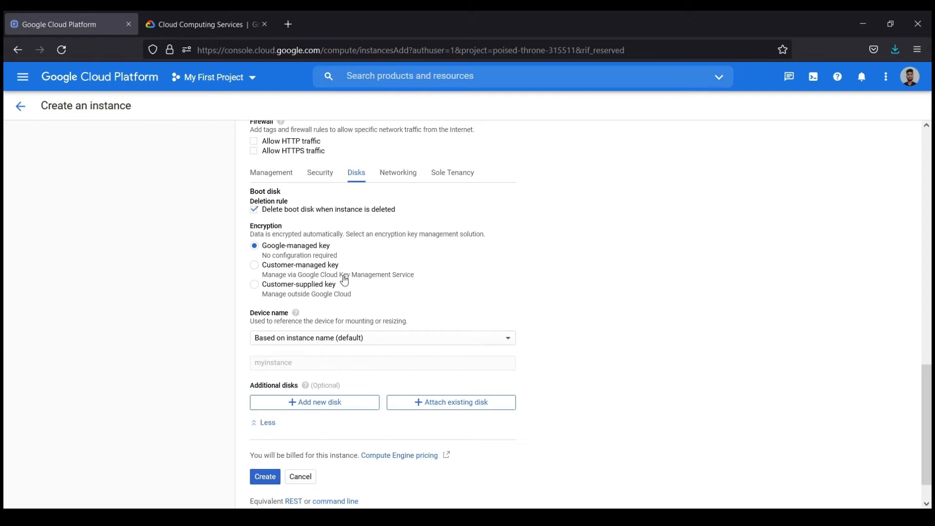
Examine the default network interface's settings and primary internal IP choices, and view the sole tenancy settings
{"action": "left_click", "coordinate": [398, 171]}
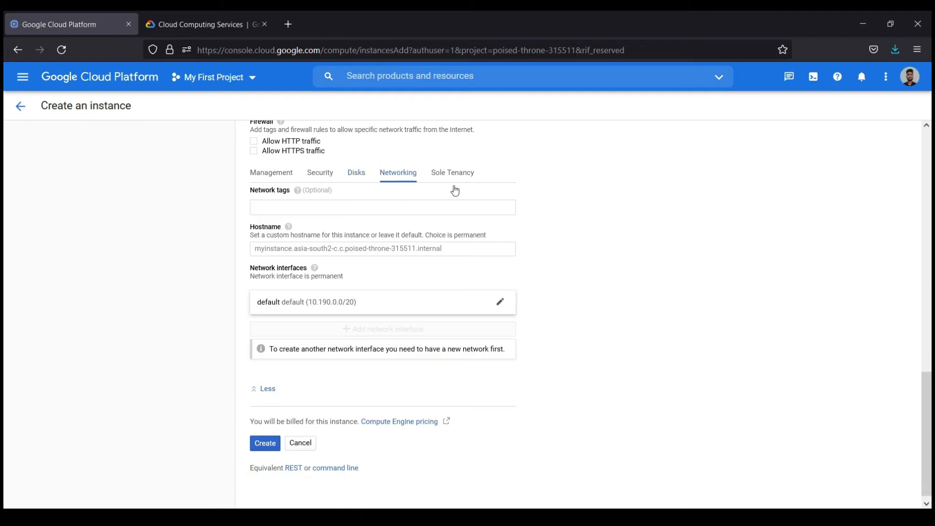
{"action": "left_click", "coordinate": [500, 302]}
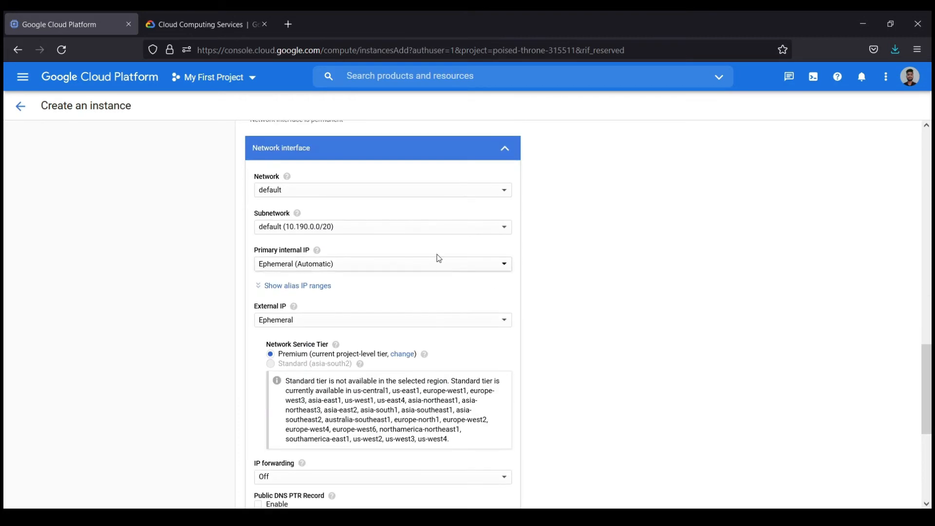
{"action": "left_click", "coordinate": [469, 268]}
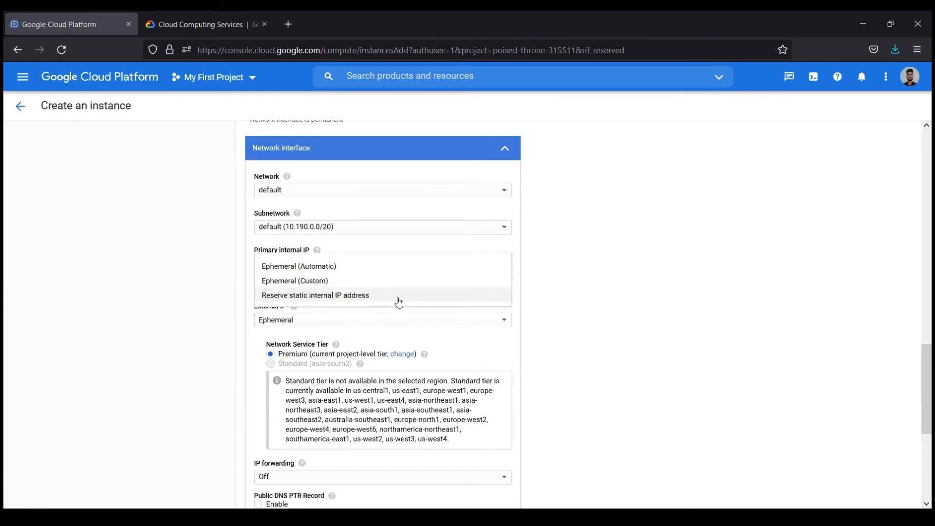
{"action": "scroll", "coordinate": [482, 302], "scroll_direction": "up", "scroll_amount": 3}
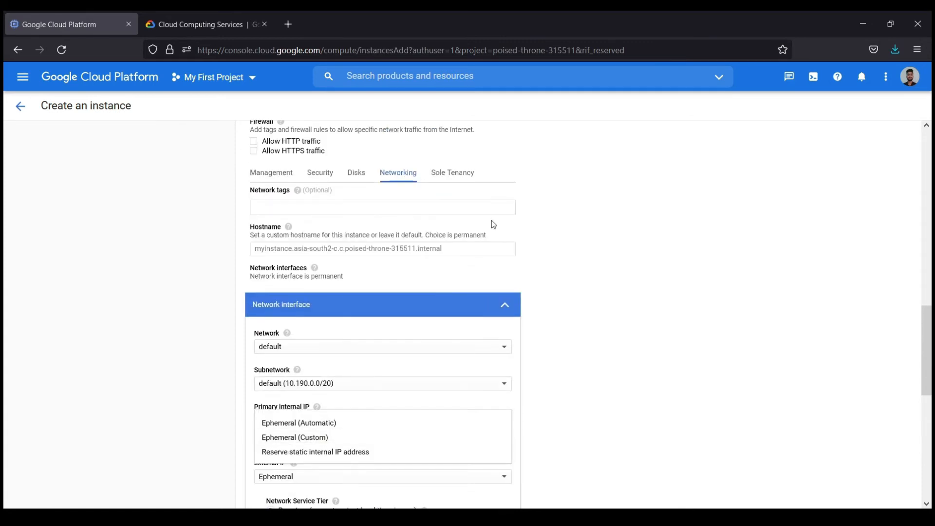
{"action": "left_click", "coordinate": [468, 180]}
{"action": "left_click", "coordinate": [466, 180]}
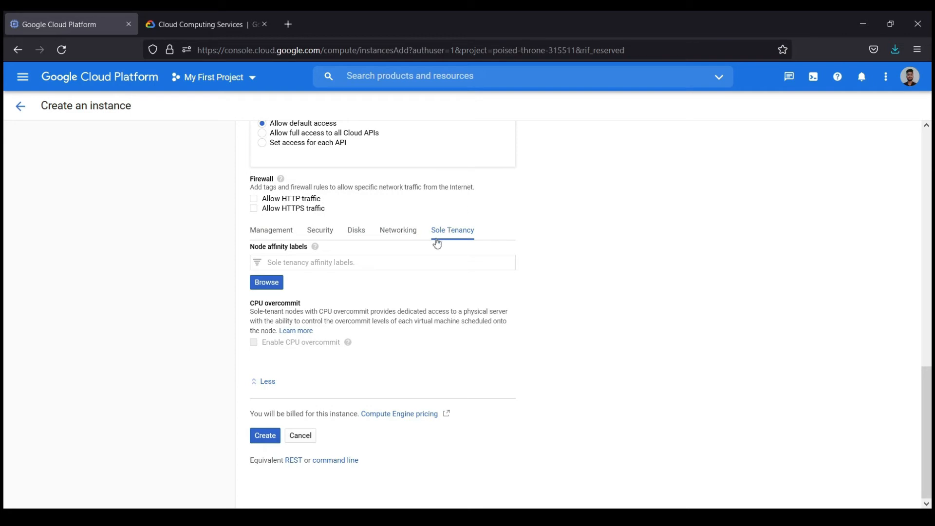
Review the availability policy in the management settings, keep preemptibility at Off (recommended), and collapse the advanced settings
{"action": "left_click", "coordinate": [275, 232]}
{"action": "scroll", "coordinate": [312, 289], "scroll_direction": "down", "scroll_amount": 2}
{"action": "scroll", "coordinate": [312, 290], "scroll_direction": "down", "scroll_amount": 5}
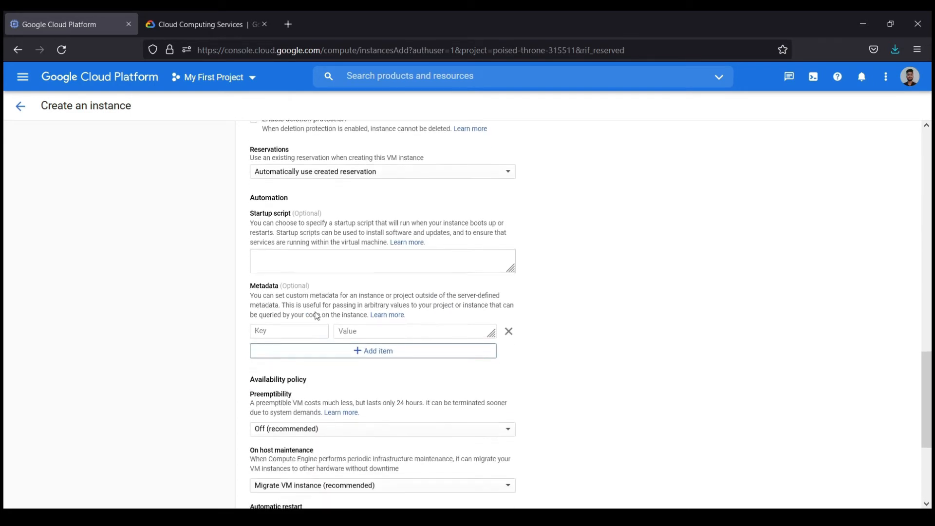
{"action": "scroll", "coordinate": [313, 317], "scroll_direction": "down", "scroll_amount": 1}
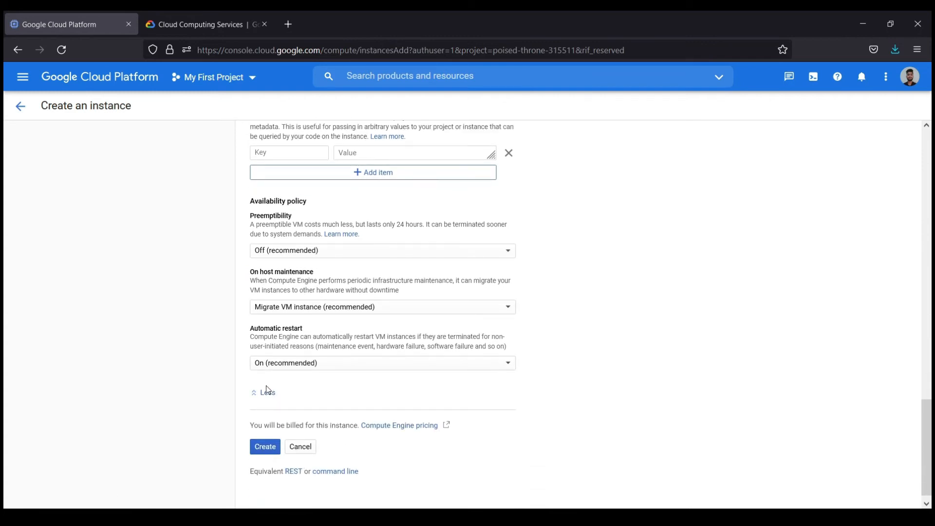
{"action": "left_click", "coordinate": [303, 251]}
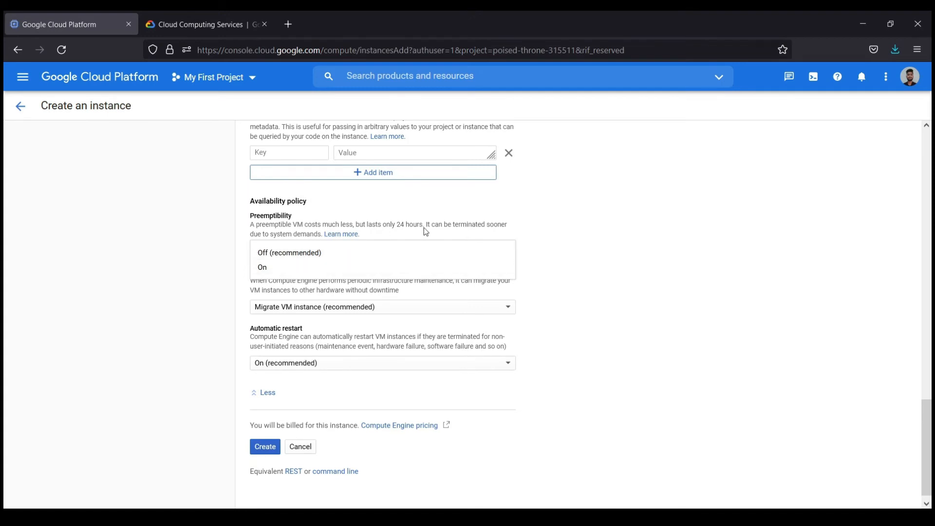
{"action": "left_click", "coordinate": [254, 254]}
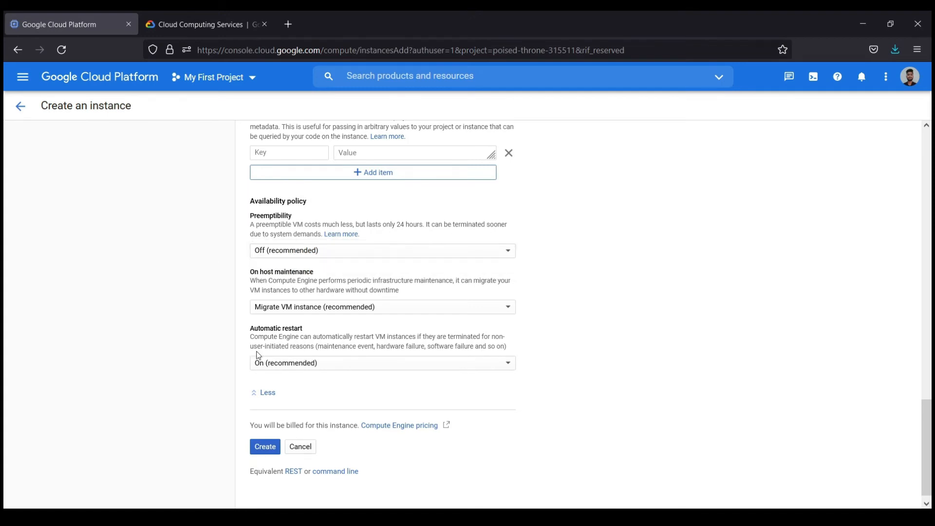
{"action": "left_click", "coordinate": [267, 394]}
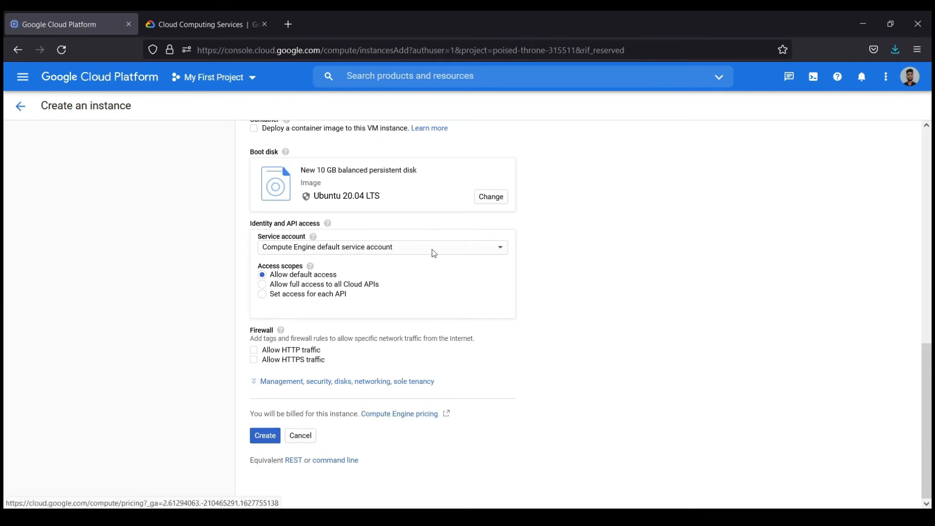
Open the Compute Engine pricing page in a new browser tab while staying on the instance creation form
{"action": "middle_click", "coordinate": [399, 414]}
{"action": "scroll", "coordinate": [344, 438], "scroll_direction": "up", "scroll_amount": 6}
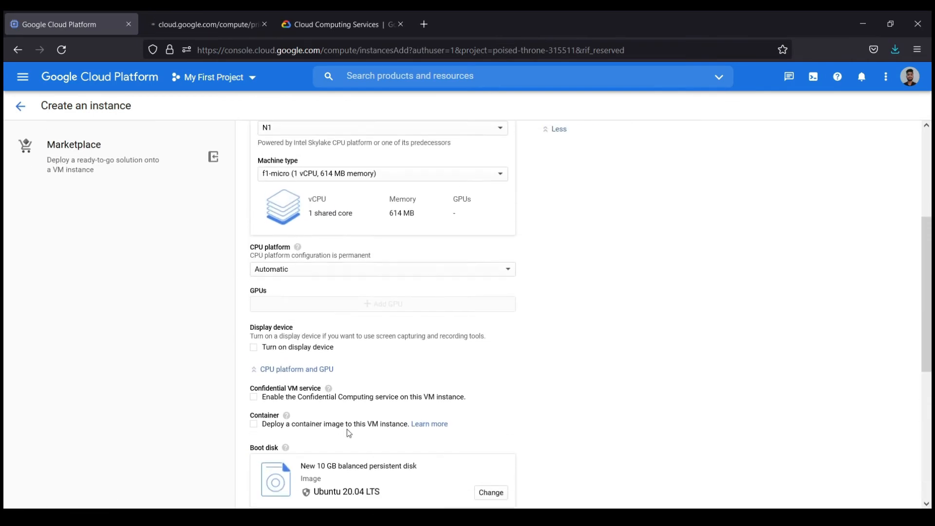
{"action": "scroll", "coordinate": [347, 431], "scroll_direction": "down", "scroll_amount": 6}
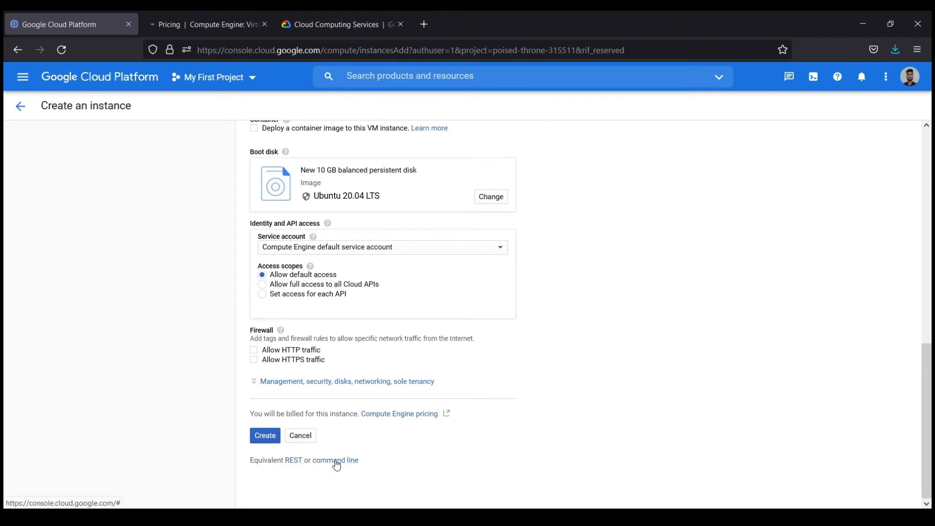
View the equivalent gcloud command line for the instance, toggle its line wrapping off and on, and close it
{"action": "left_click", "coordinate": [339, 462]}
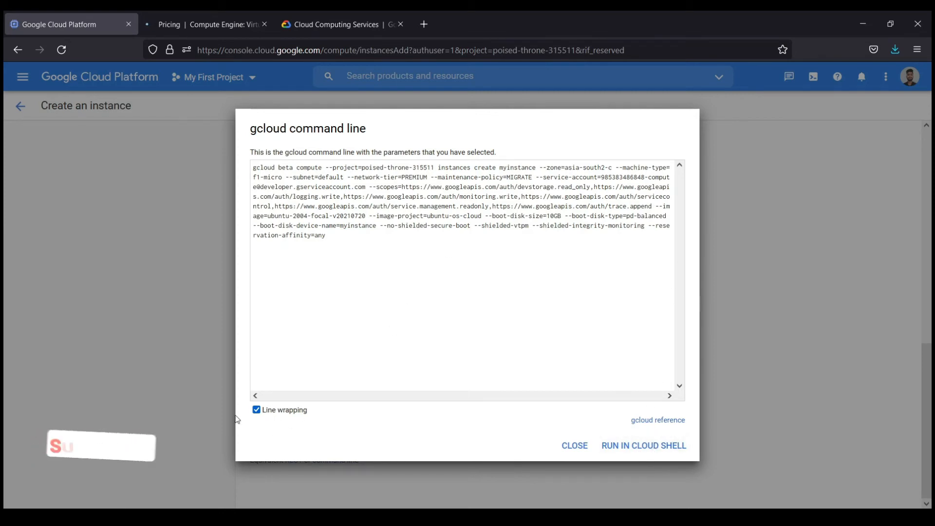
{"action": "left_click", "coordinate": [257, 410]}
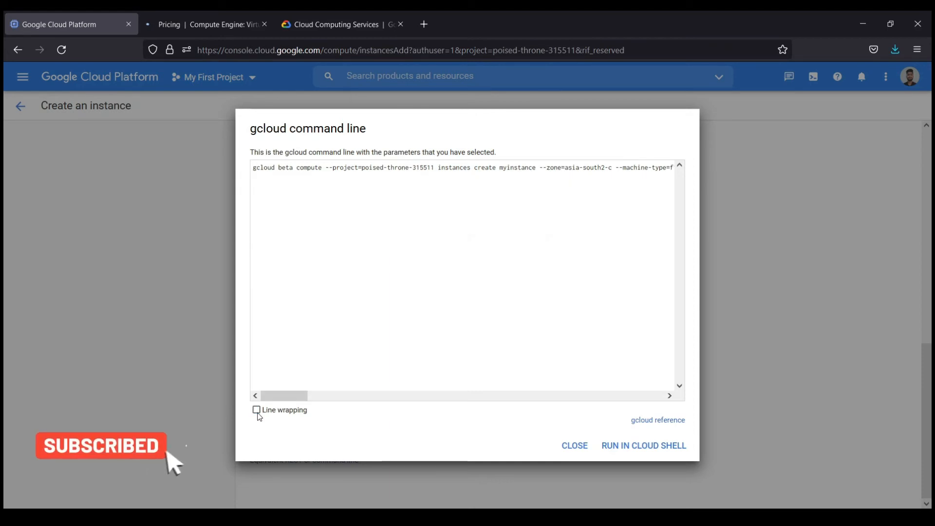
{"action": "left_click", "coordinate": [257, 411]}
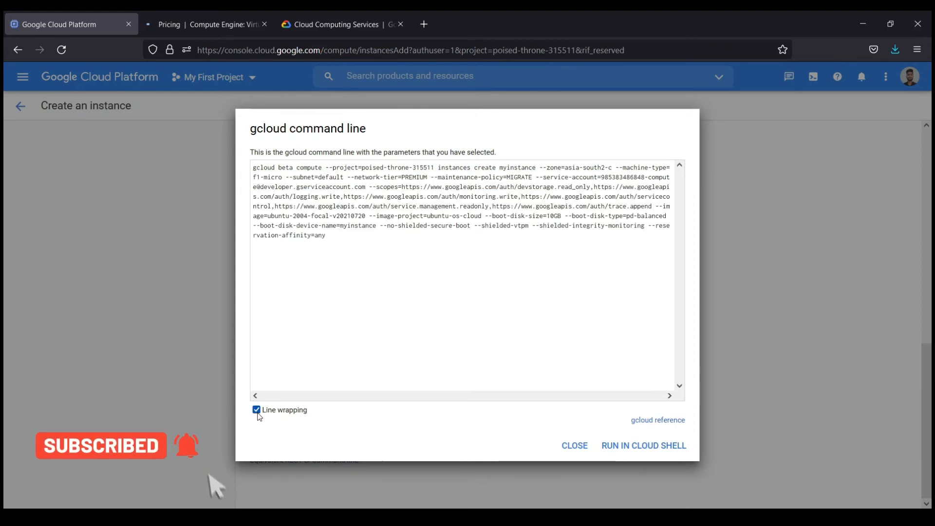
{"action": "left_click", "coordinate": [785, 371]}
Switch to the Compute Engine pricing page and examine the prices of the E2 and N2 general-purpose machine types
{"action": "left_click", "coordinate": [231, 14]}
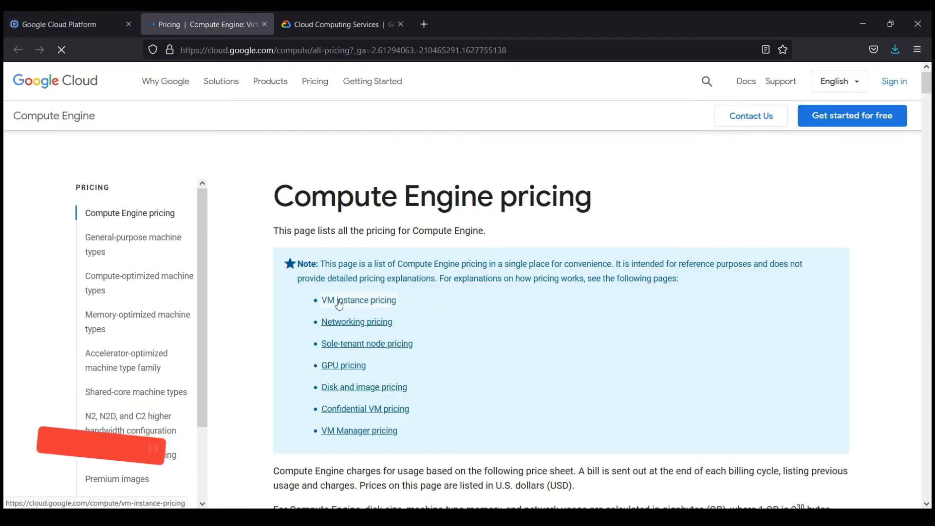
{"action": "scroll", "coordinate": [545, 257], "scroll_direction": "down", "scroll_amount": 10}
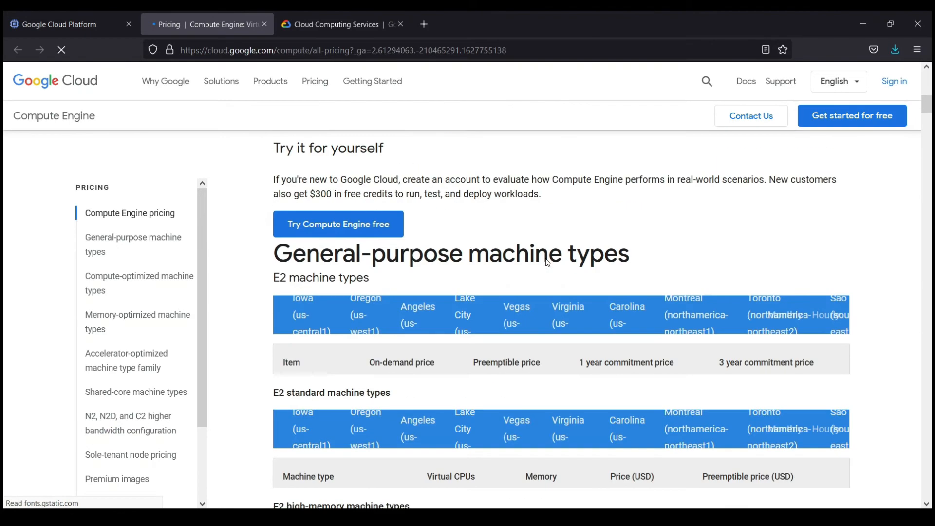
{"action": "scroll", "coordinate": [398, 295], "scroll_direction": "down", "scroll_amount": 1}
{"action": "scroll", "coordinate": [910, 264], "scroll_direction": "down", "scroll_amount": 6}
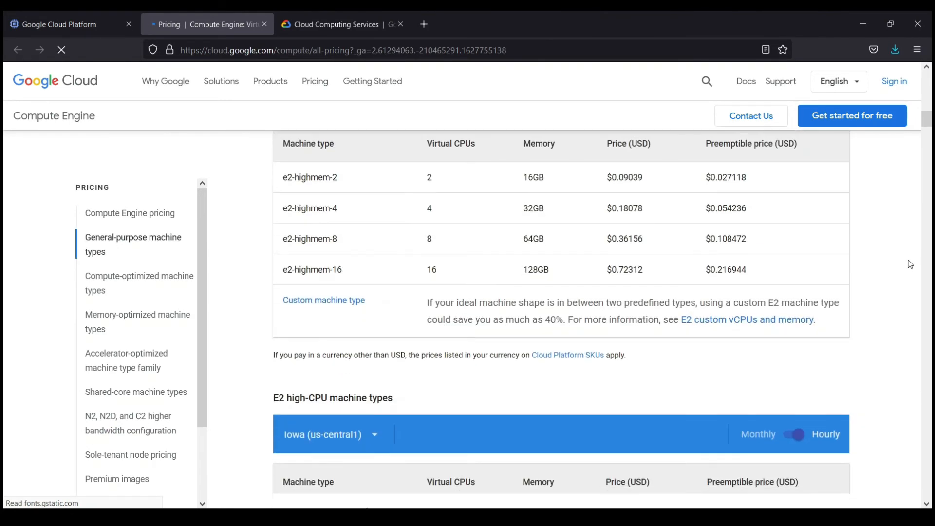
{"action": "scroll", "coordinate": [621, 262], "scroll_direction": "up", "scroll_amount": 5}
{"action": "scroll", "coordinate": [621, 261], "scroll_direction": "down", "scroll_amount": 4}
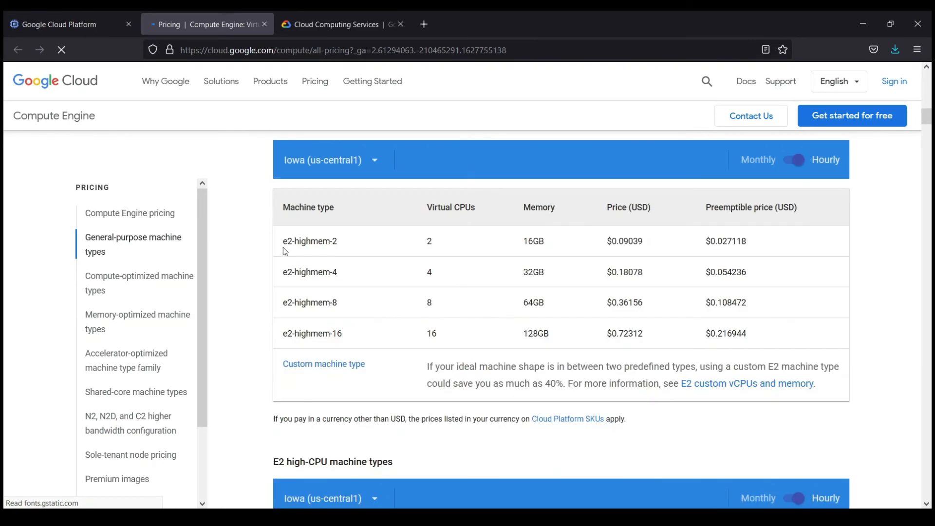
{"action": "scroll", "coordinate": [564, 378], "scroll_direction": "up", "scroll_amount": 11}
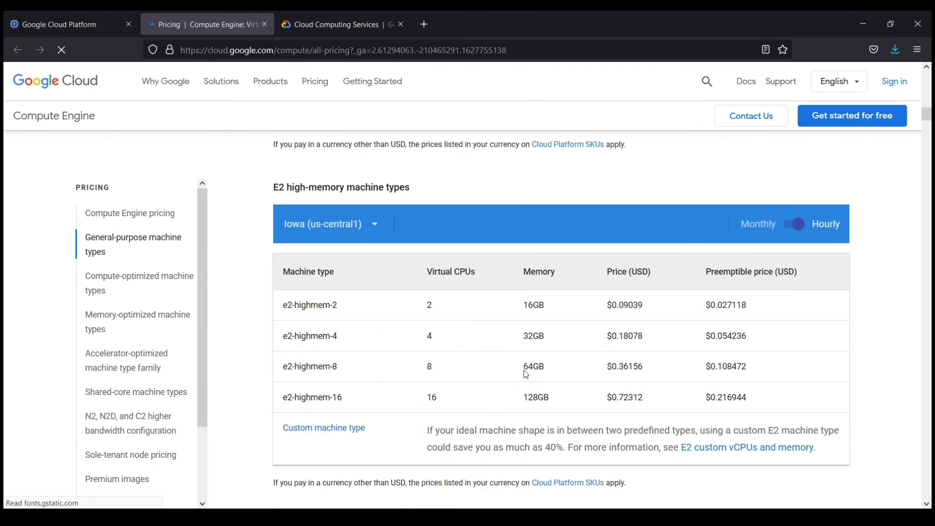
{"action": "scroll", "coordinate": [402, 319], "scroll_direction": "down", "scroll_amount": 3}
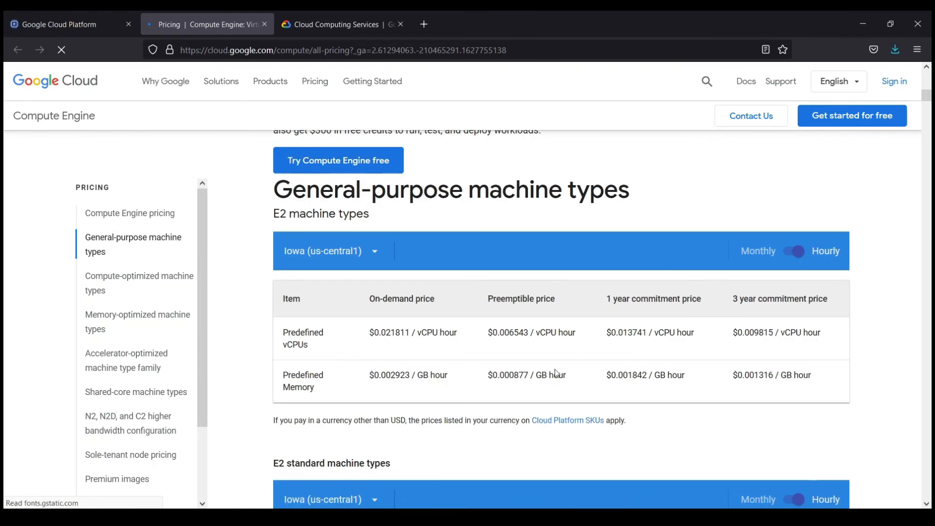
{"action": "scroll", "coordinate": [827, 367], "scroll_direction": "down", "scroll_amount": 5}
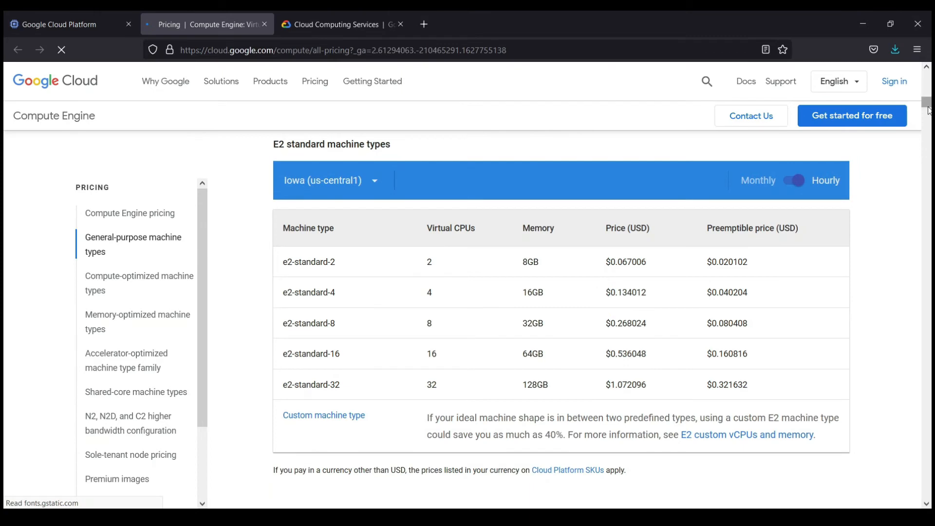
{"action": "scroll", "coordinate": [417, 223], "scroll_direction": "down", "scroll_amount": 10}
{"action": "scroll", "coordinate": [453, 292], "scroll_direction": "down", "scroll_amount": 6}
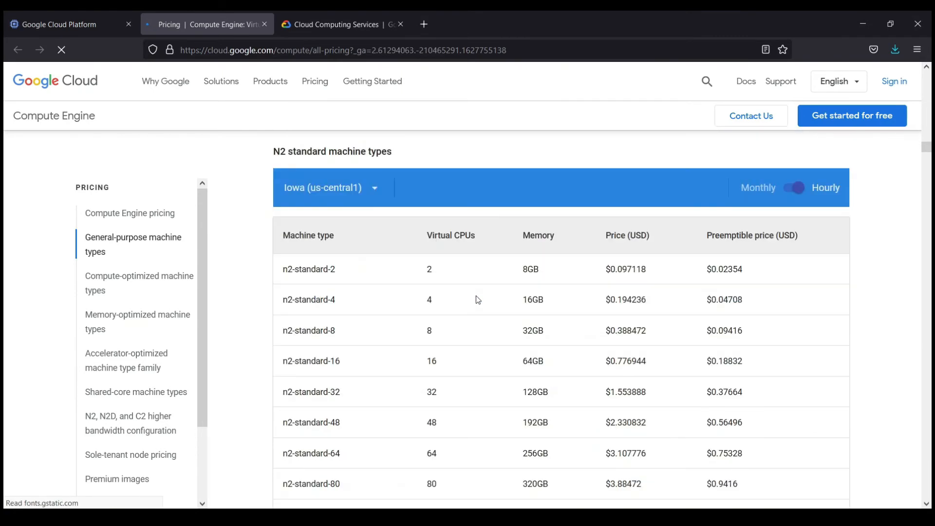
{"action": "scroll", "coordinate": [476, 296], "scroll_direction": "down", "scroll_amount": 3}
Return to the instance creation page and view the options for creating a VM from a template and from a machine image
{"action": "left_click", "coordinate": [92, 26]}
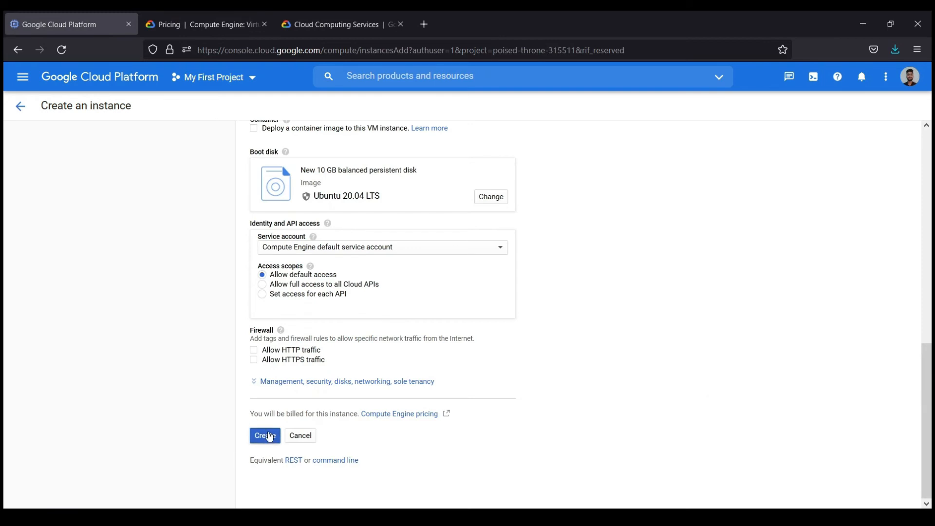
{"action": "scroll", "coordinate": [426, 220], "scroll_direction": "up", "scroll_amount": 15}
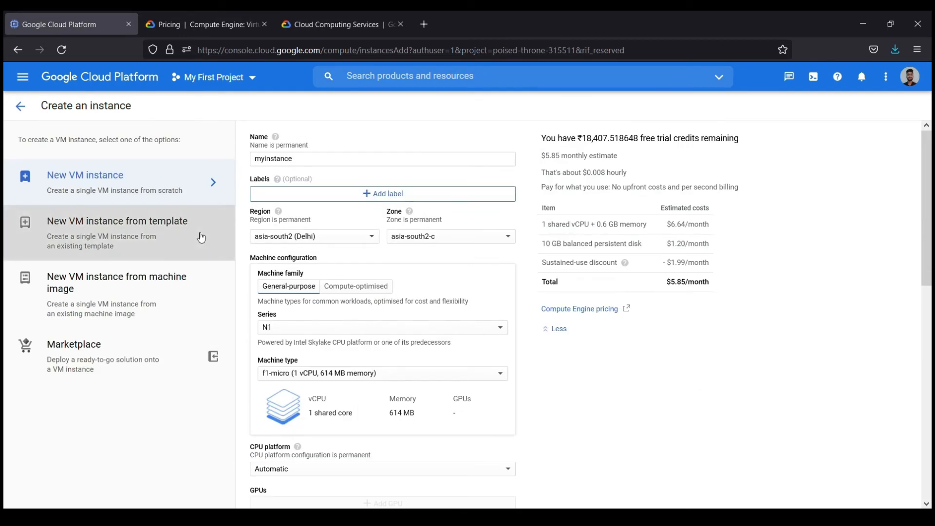
{"action": "left_click", "coordinate": [122, 239]}
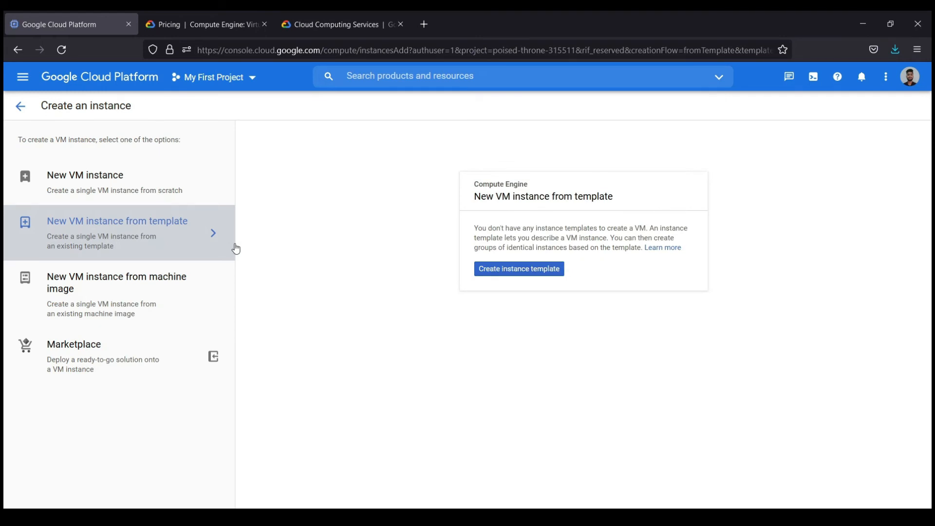
{"action": "left_click", "coordinate": [149, 313]}
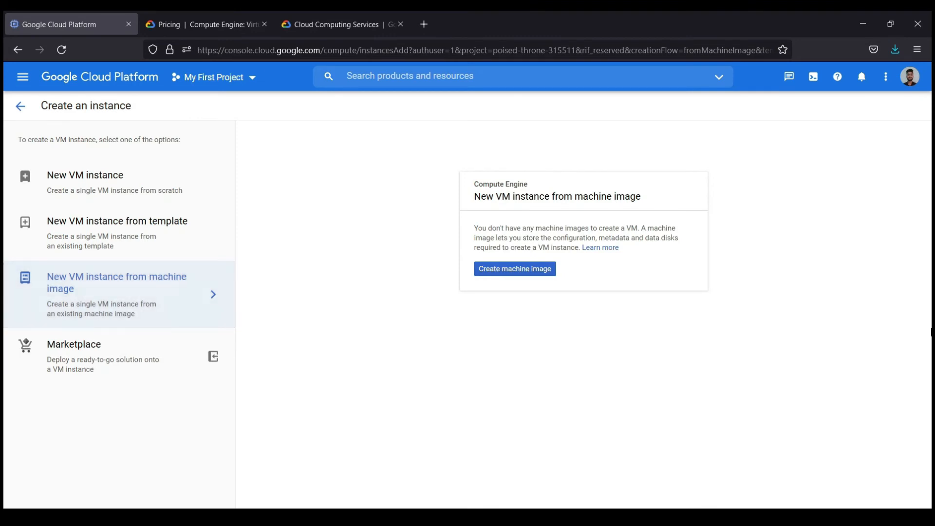
Open the Marketplace from the instance creation page and browse its virtual machine solutions, including databases, operating systems, developer tools and Blog & CMS
{"action": "left_click", "coordinate": [125, 368]}
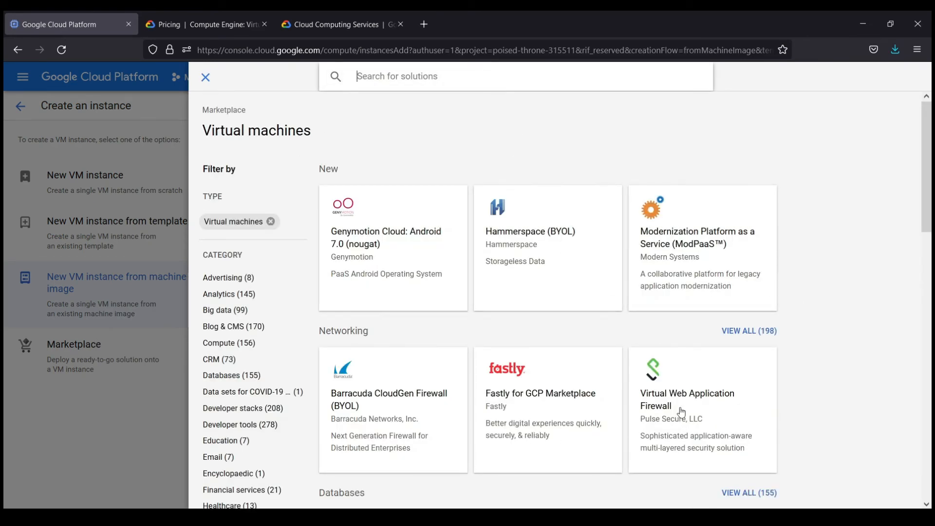
{"action": "scroll", "coordinate": [706, 396], "scroll_direction": "down", "scroll_amount": 3}
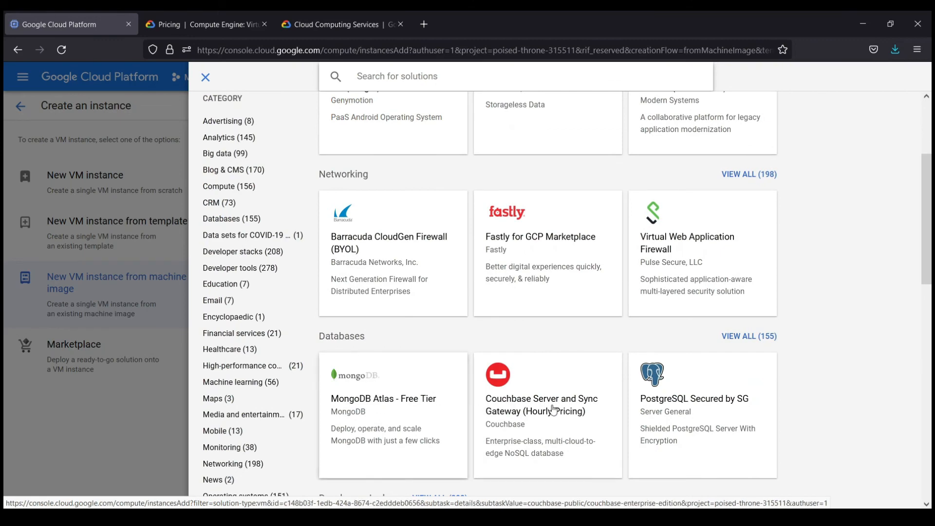
{"action": "scroll", "coordinate": [470, 378], "scroll_direction": "down", "scroll_amount": 4}
{"action": "scroll", "coordinate": [470, 375], "scroll_direction": "down", "scroll_amount": 4}
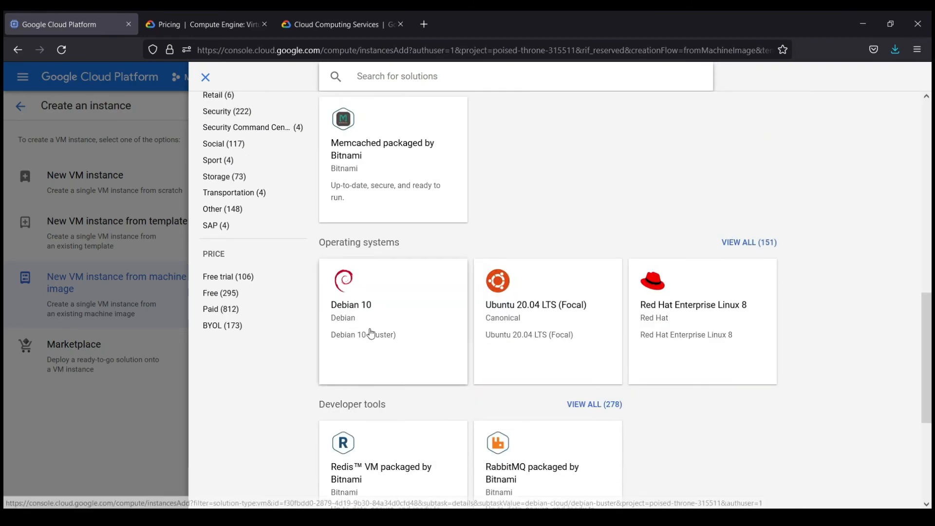
{"action": "scroll", "coordinate": [723, 317], "scroll_direction": "down", "scroll_amount": 4}
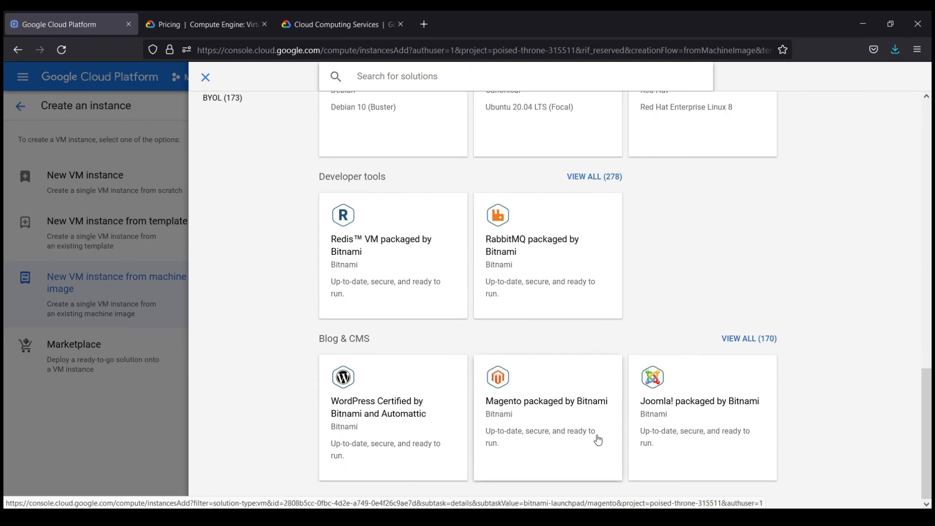
{"action": "scroll", "coordinate": [529, 150], "scroll_direction": "up", "scroll_amount": 15}
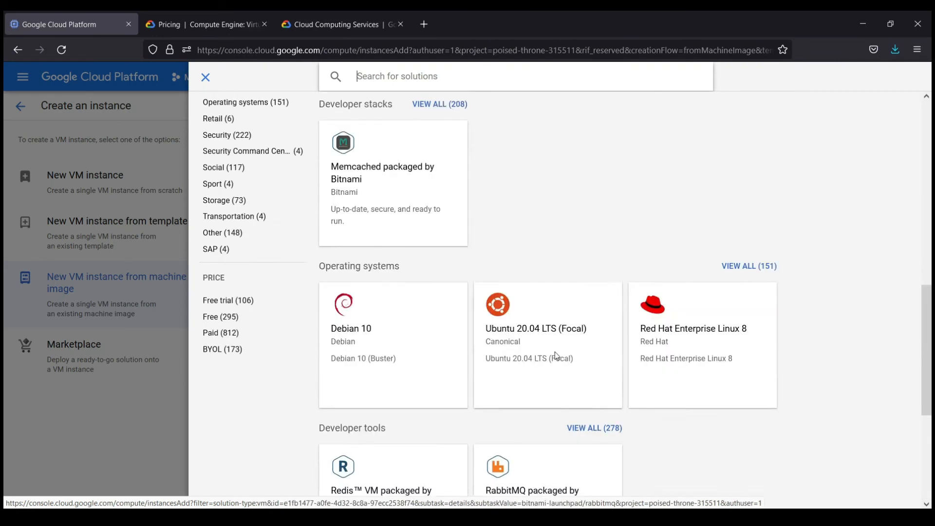
Search the Marketplace virtual machine solutions for Ghost
{"action": "type", "text": "Ghs"}
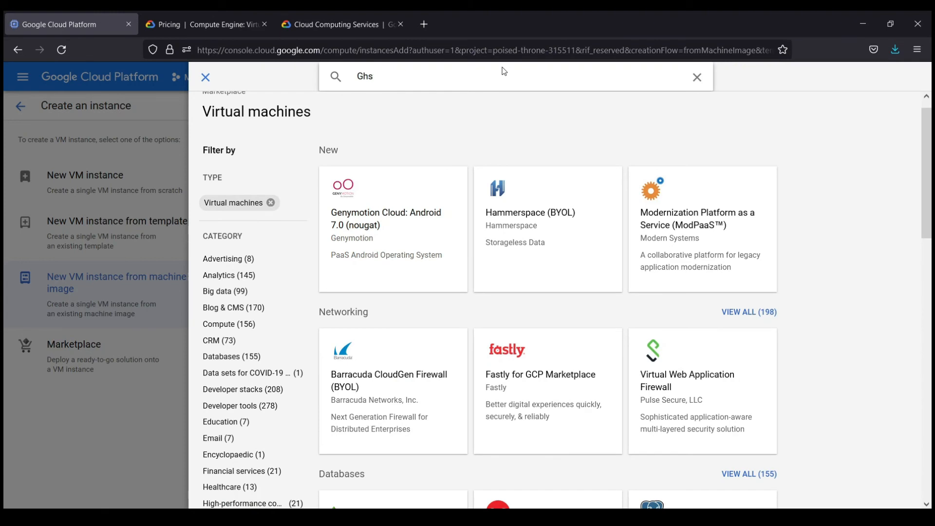
{"action": "type", "text": "tost"}
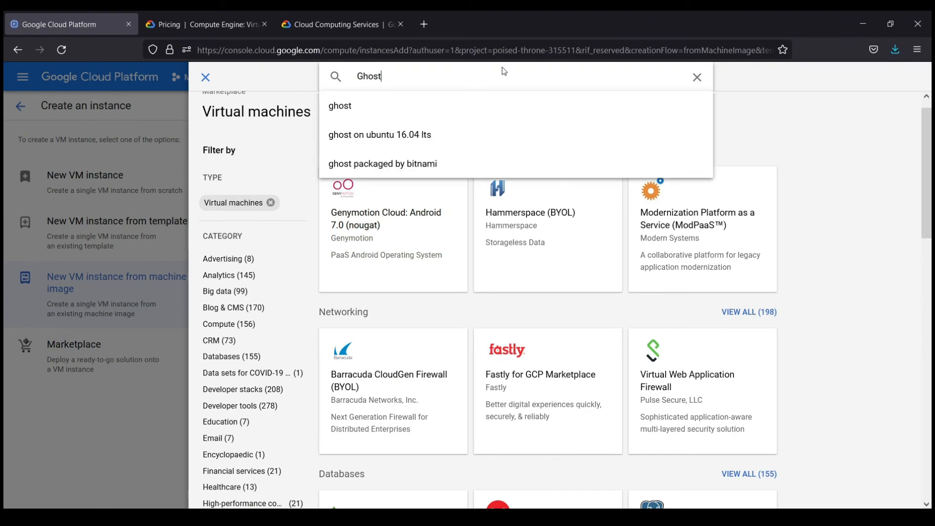
{"action": "key", "text": "Return"}
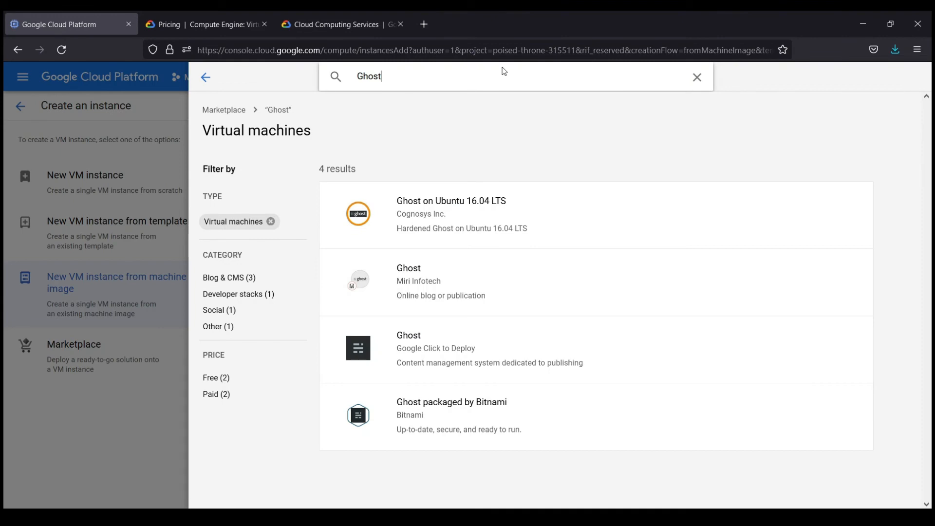
Replace the Marketplace search term with Wordpress and run the search
{"action": "key", "text": "ctrl+a"}
{"action": "key", "text": "BackSpace"}
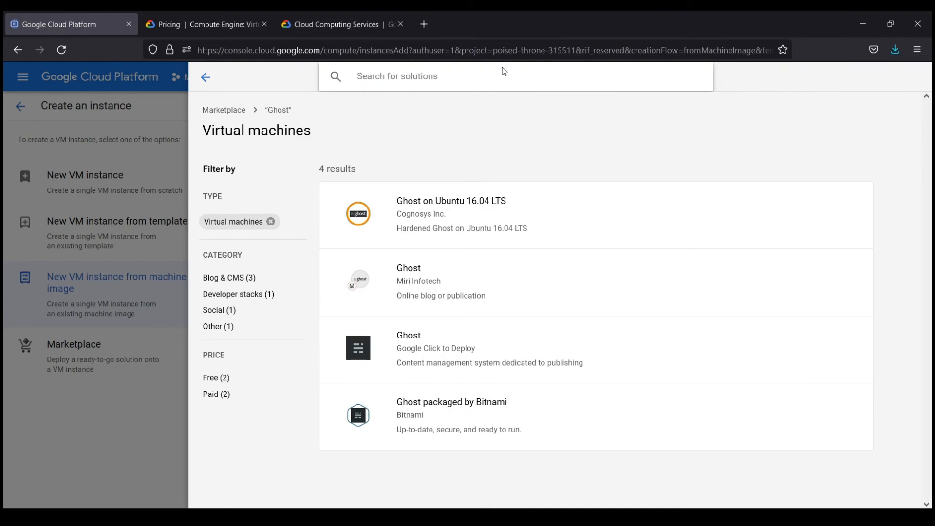
{"action": "type", "text": "Wordpress"}
{"action": "key", "text": "Return"}
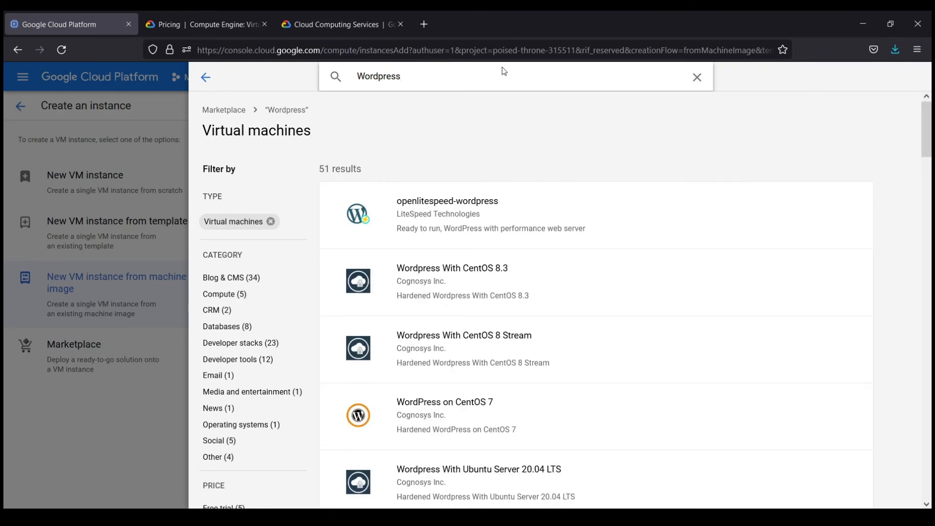
Search the Marketplace for CMS and look through the listed virtual machine solutions
{"action": "key", "text": "ctrl+a"}
{"action": "type", "text": "CMS"}
{"action": "key", "text": "Return"}
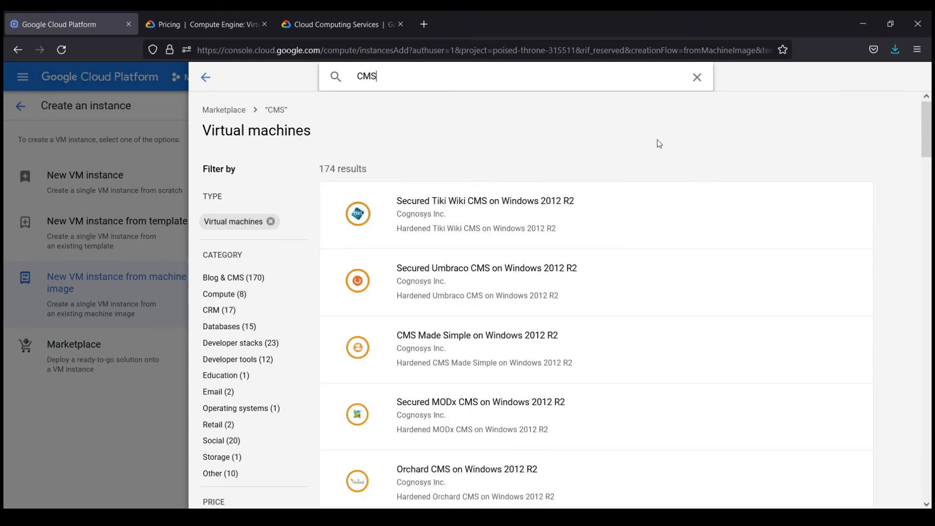
{"action": "scroll", "coordinate": [660, 145], "scroll_direction": "down", "scroll_amount": 12}
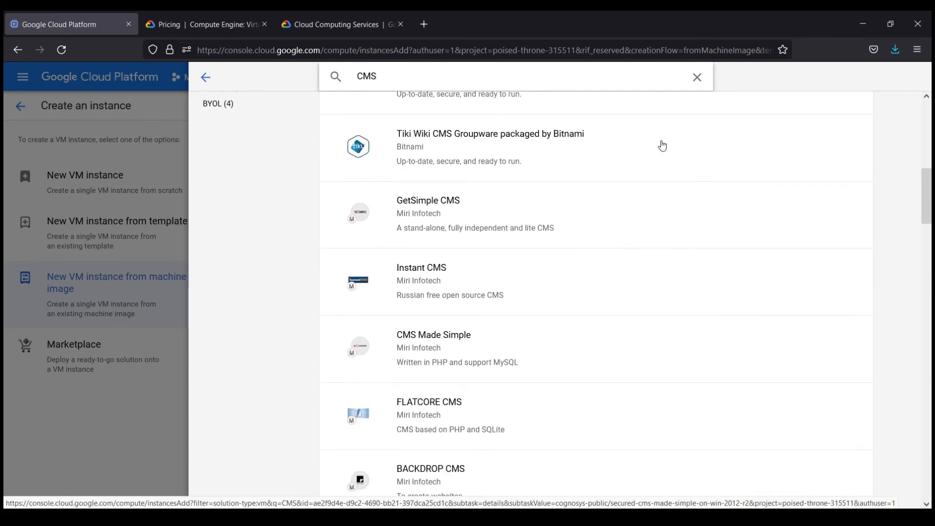
{"action": "scroll", "coordinate": [663, 145], "scroll_direction": "down", "scroll_amount": 8}
{"action": "scroll", "coordinate": [662, 145], "scroll_direction": "up", "scroll_amount": 15}
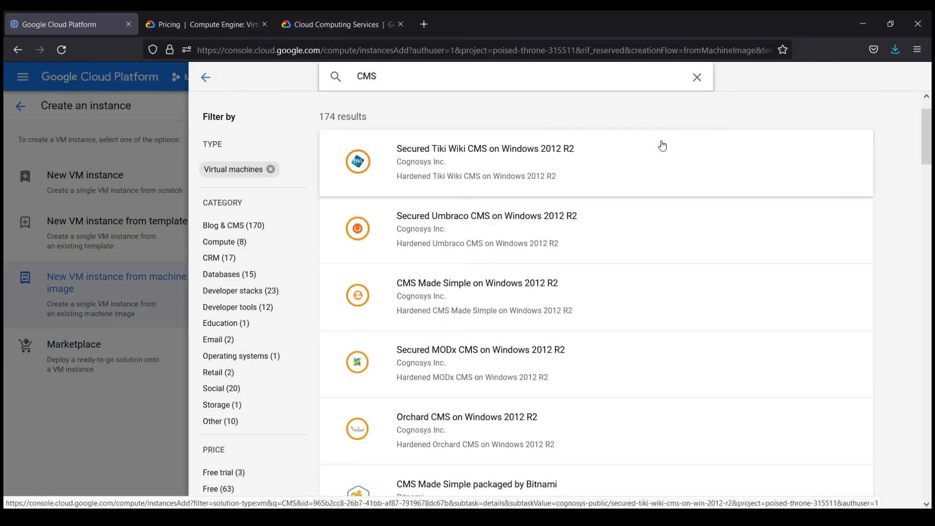
Filter the CMS solutions to the Developer stacks category, look at the list, and close the Marketplace
{"action": "left_click", "coordinate": [212, 291]}
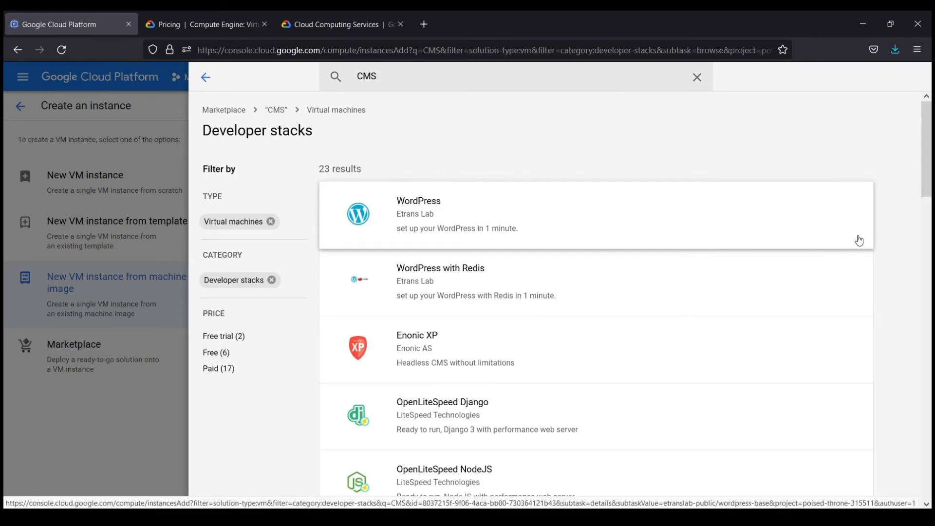
{"action": "left_click_drag", "start_coordinate": [925, 167], "coordinate": [907, 129]}
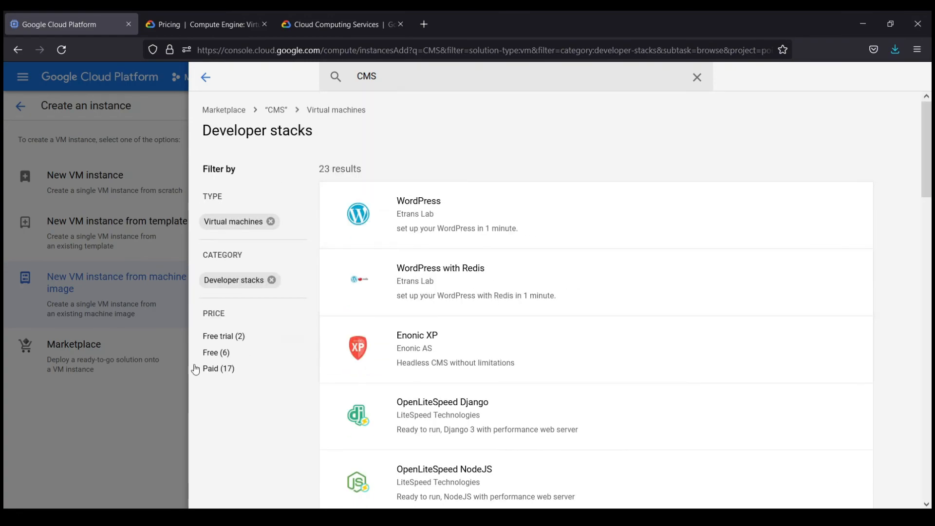
{"action": "left_click", "coordinate": [134, 393]}
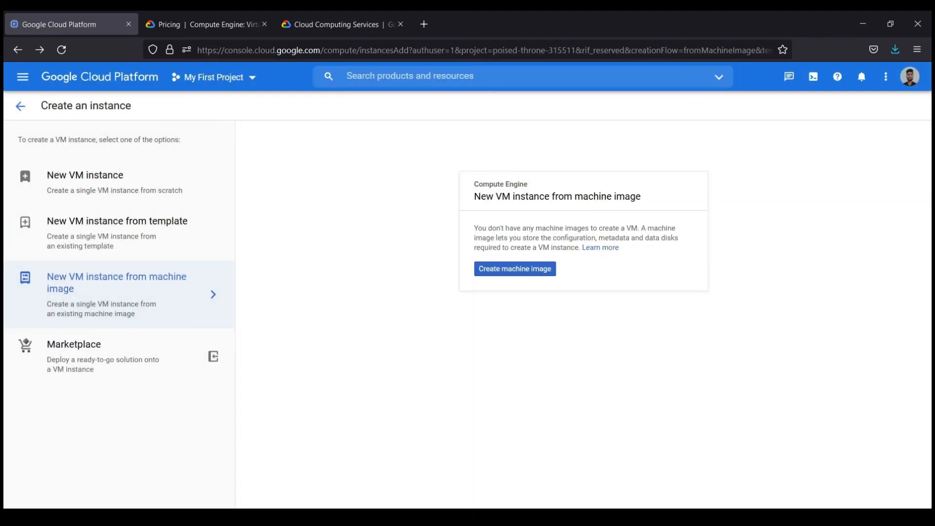